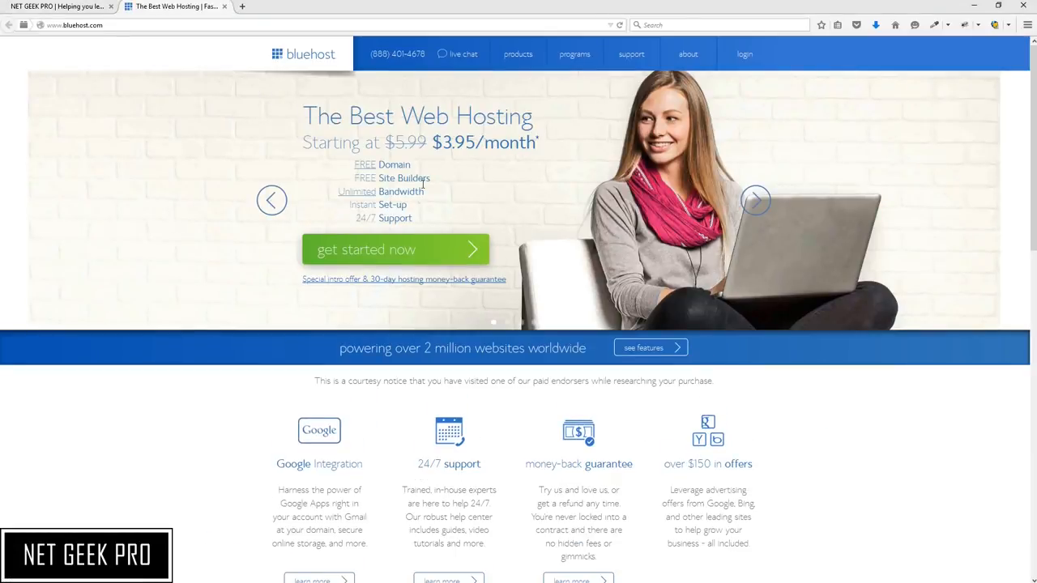
# Step: Start the web hosting sign-up and select the Plus plan
pyautogui.moveTo(432, 144); pyautogui.dragTo(541, 143)
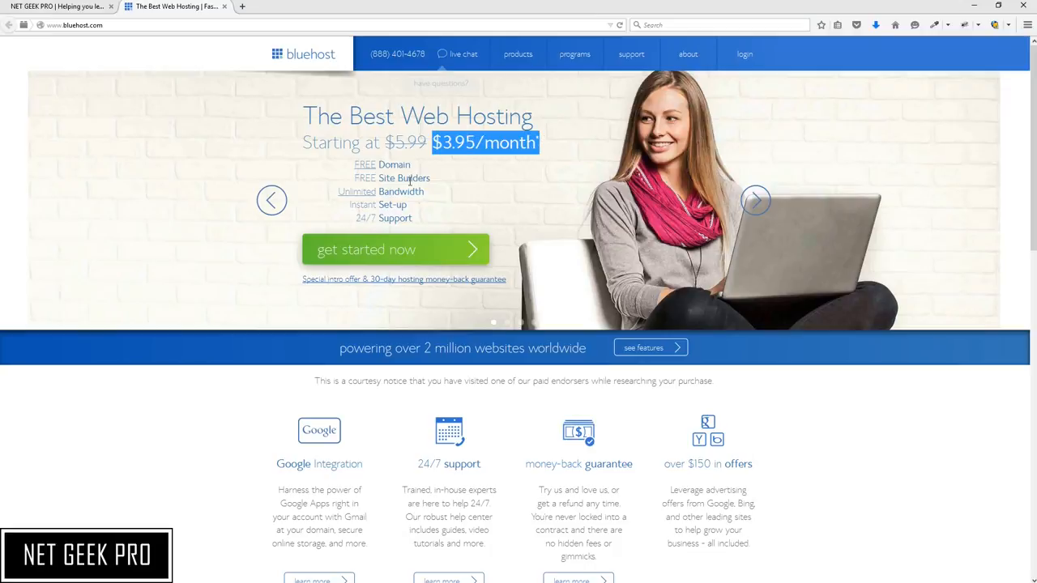
pyautogui.moveTo(412, 166); pyautogui.dragTo(353, 168)
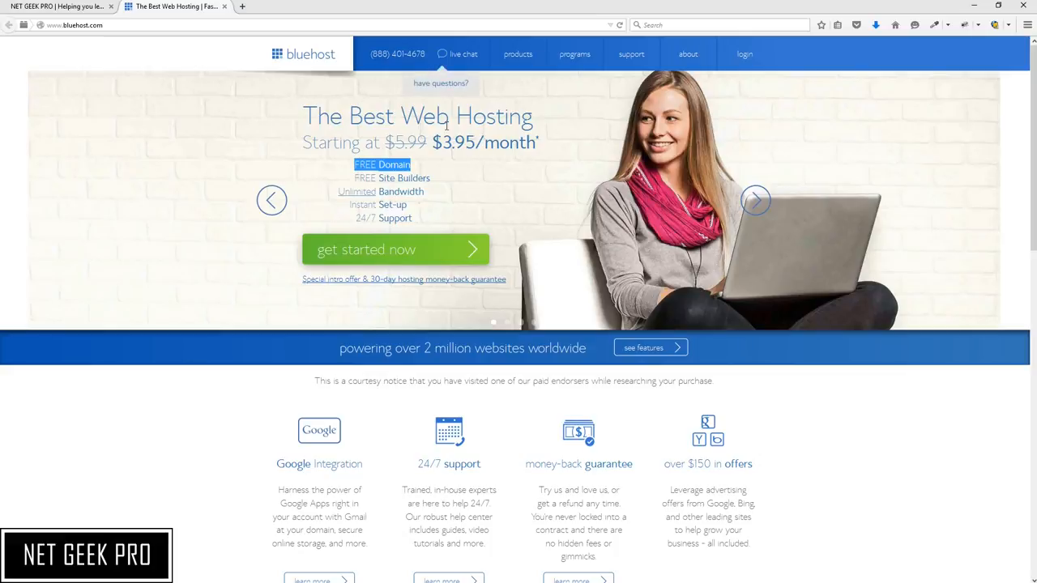
pyautogui.click(382, 261)
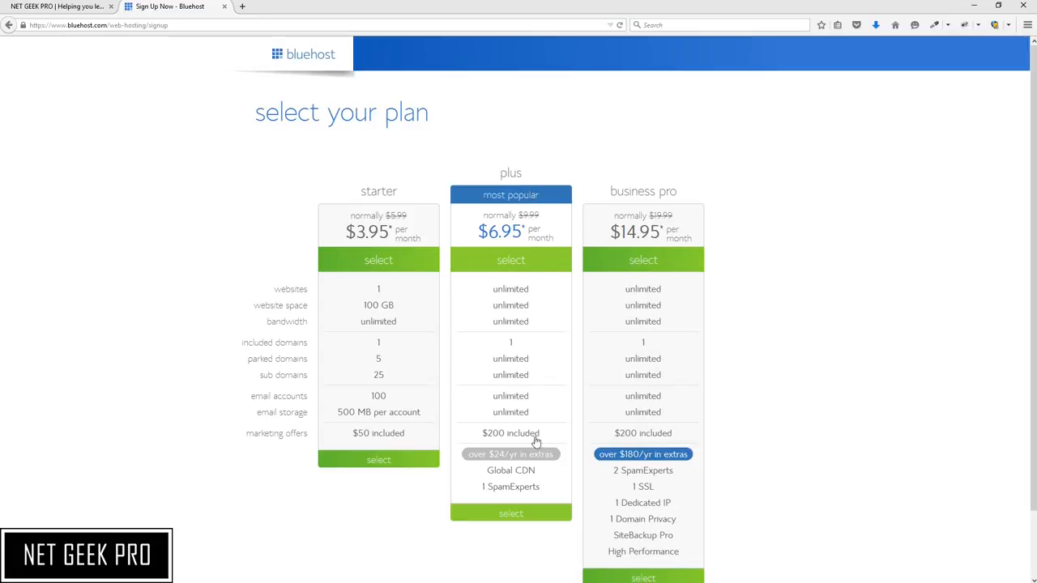
pyautogui.click(521, 517)
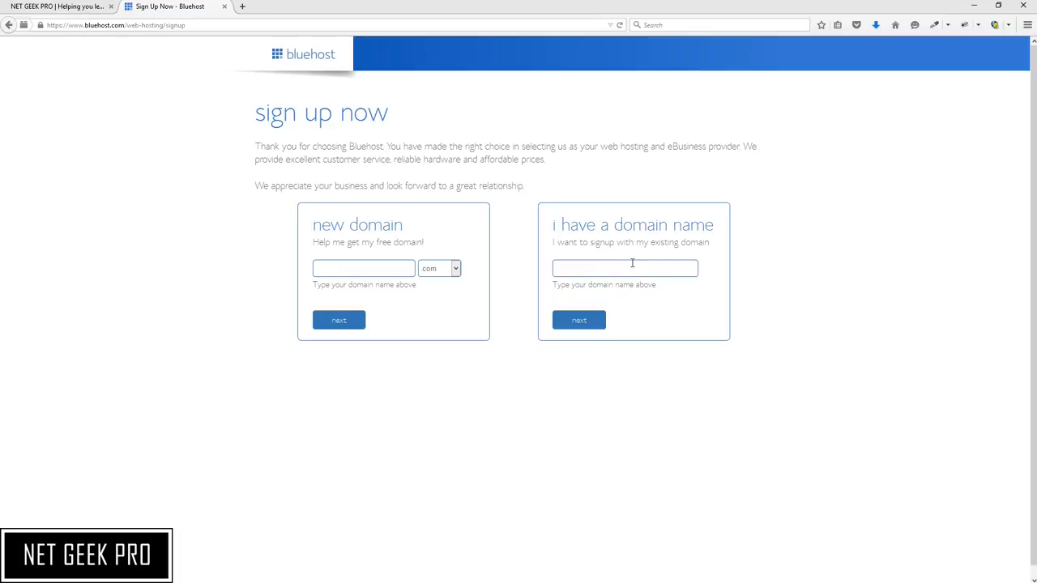
# Step: Submit netgeekpro with the .com extension as the new domain
pyautogui.click(567, 267)
pyautogui.write('netgeekpro')
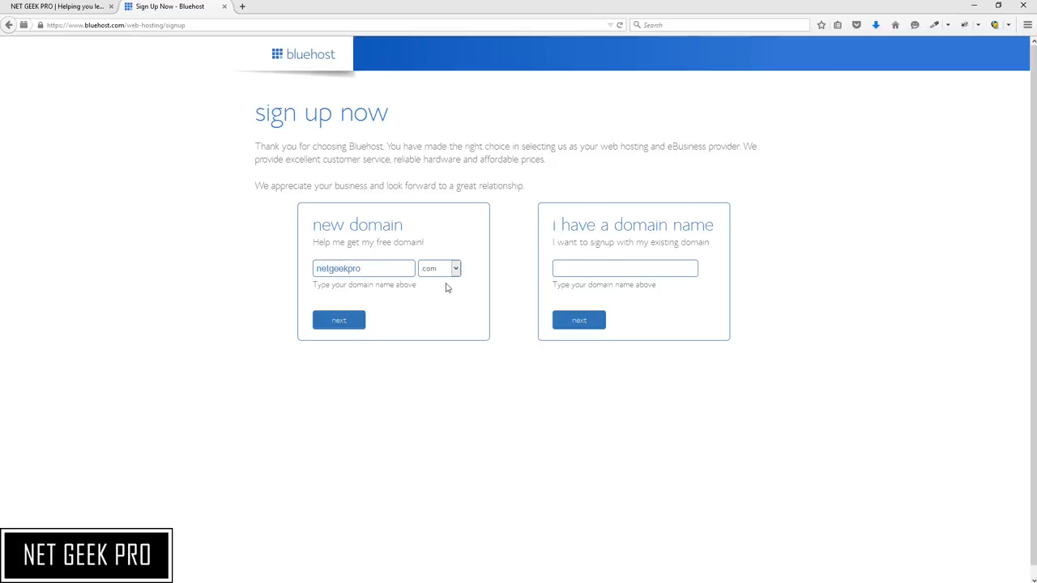
pyautogui.click(346, 330)
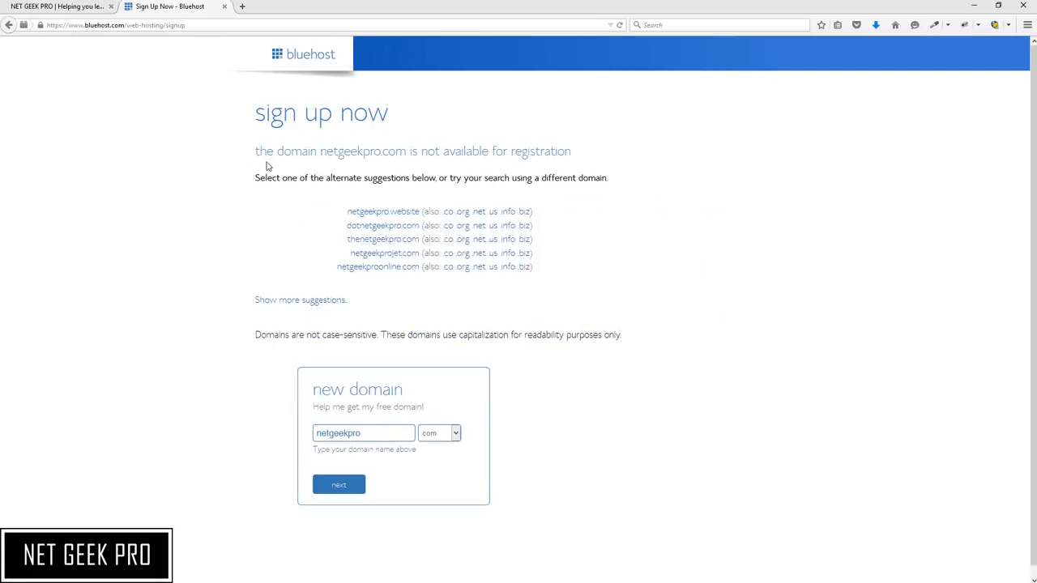
# Step: Choose the suggested alternative domain netgeekproonline.com
pyautogui.moveTo(256, 152); pyautogui.dragTo(570, 157)
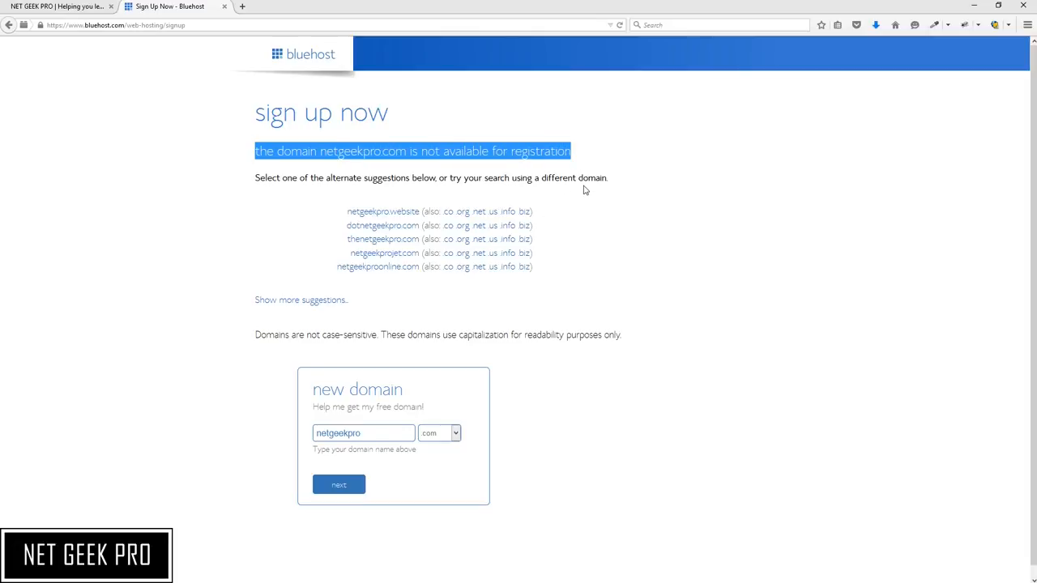
pyautogui.click(584, 190)
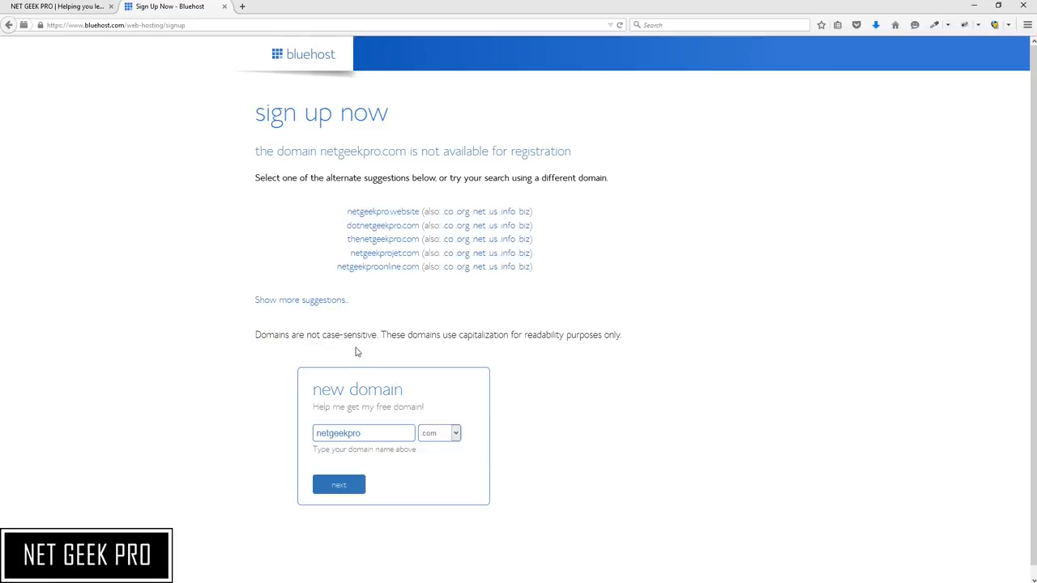
pyautogui.moveTo(377, 430); pyautogui.dragTo(272, 429)
pyautogui.click(382, 274)
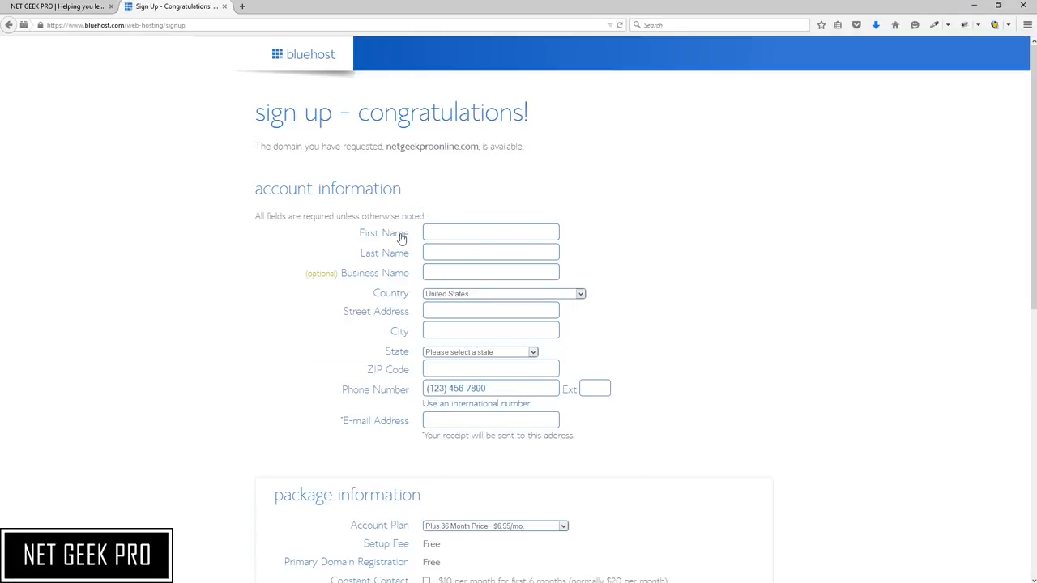
pyautogui.moveTo(387, 146); pyautogui.dragTo(479, 145)
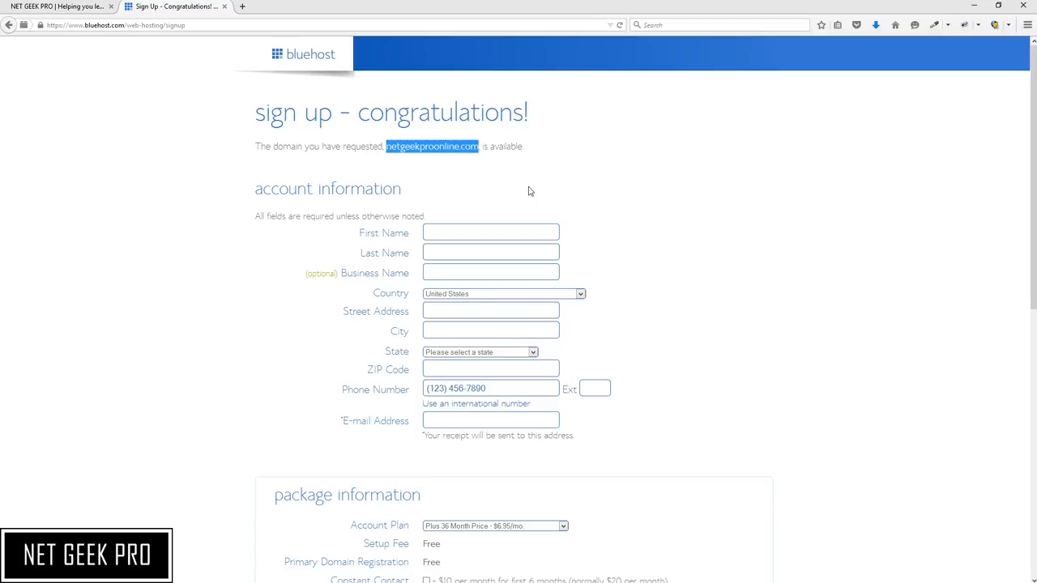
# Step: Review the term and price options for the account plan in the package information
pyautogui.scroll(-3, 528, 191)
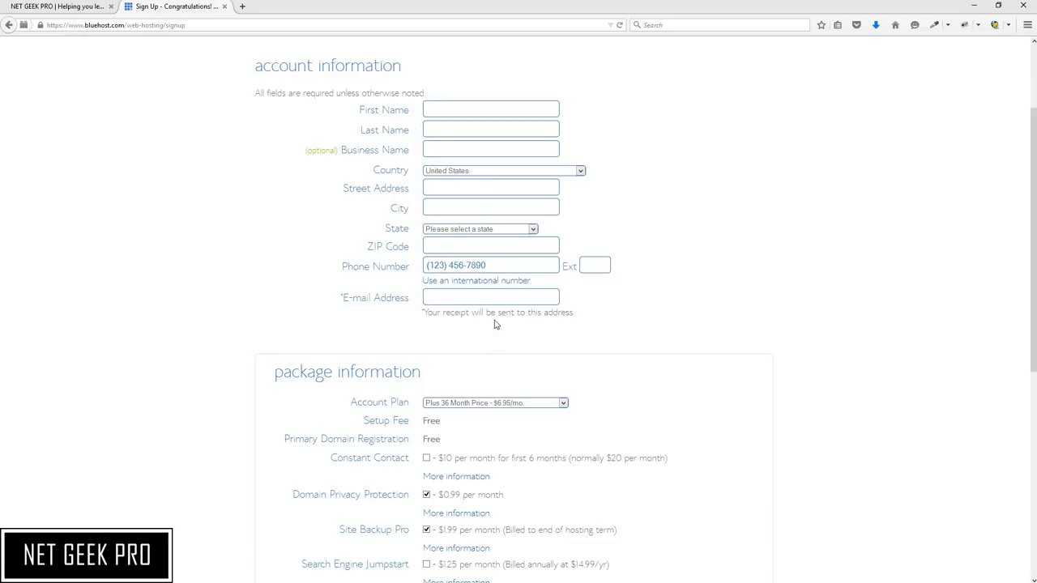
pyautogui.scroll(-2, 686, 384)
pyautogui.scroll(-5, 685, 384)
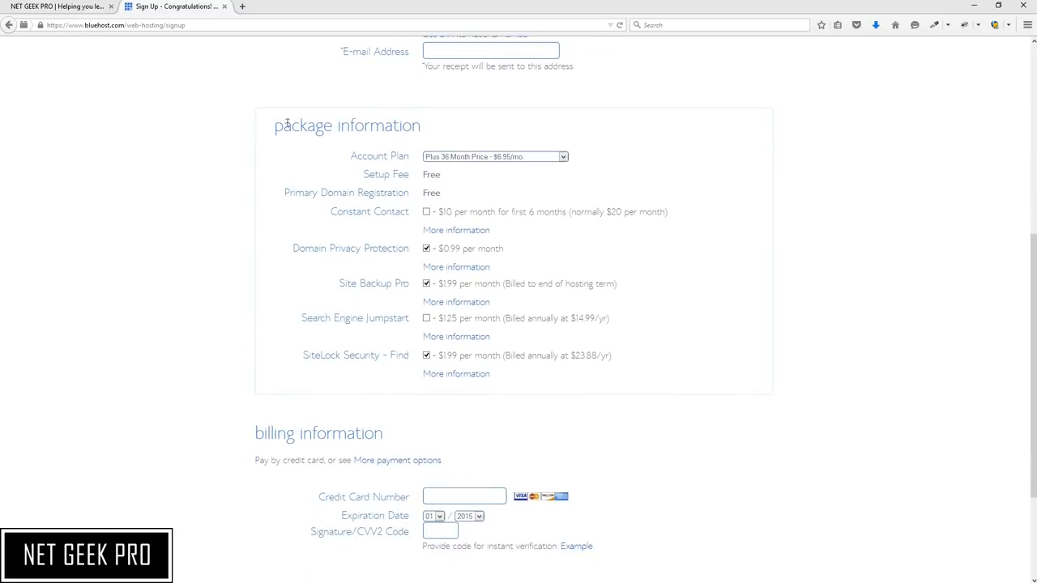
pyautogui.moveTo(275, 127); pyautogui.dragTo(424, 111)
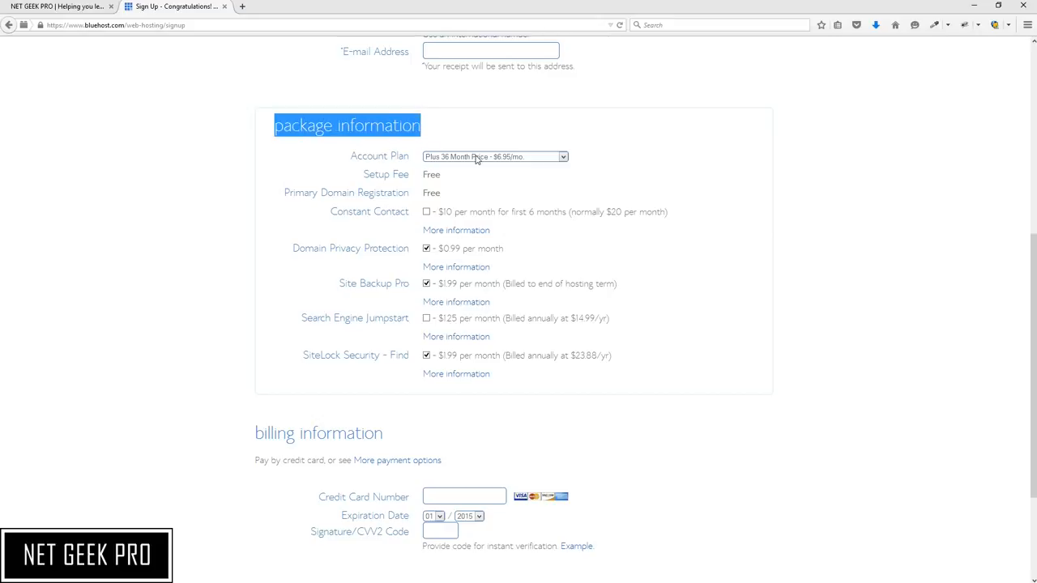
pyautogui.click(540, 158)
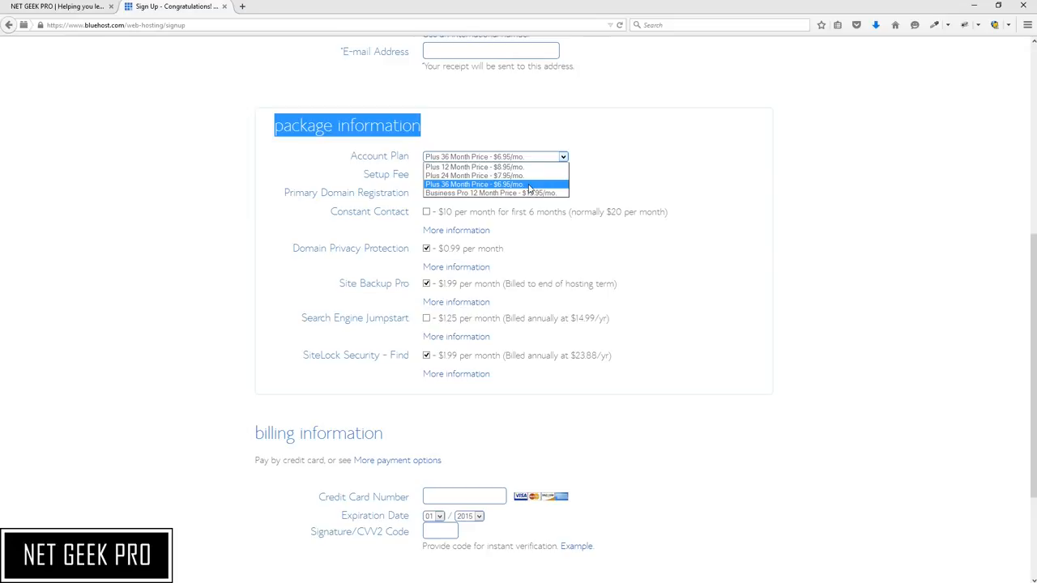
pyautogui.click(663, 186)
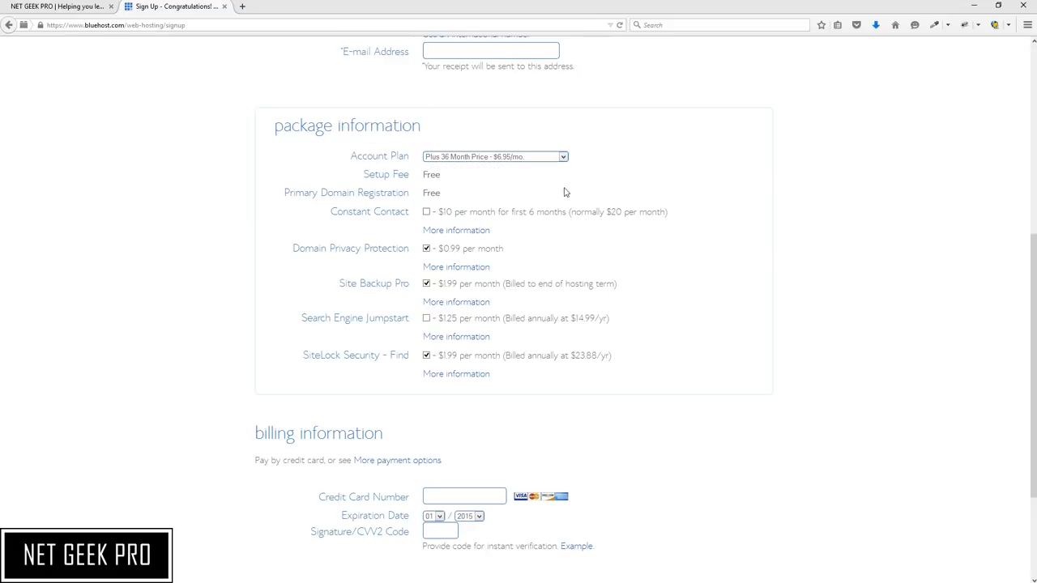
# Step: Remove Domain Privacy Protection, Site Backup Pro and SiteLock Security - Find from the package
pyautogui.moveTo(423, 174); pyautogui.dragTo(444, 176)
pyautogui.moveTo(424, 192); pyautogui.dragTo(456, 196)
pyautogui.click(426, 249)
pyautogui.click(426, 283)
pyautogui.click(426, 356)
# Step: Show the additional payment options in the billing information and choose Pay by Credit Card
pyautogui.scroll(-2, 508, 268)
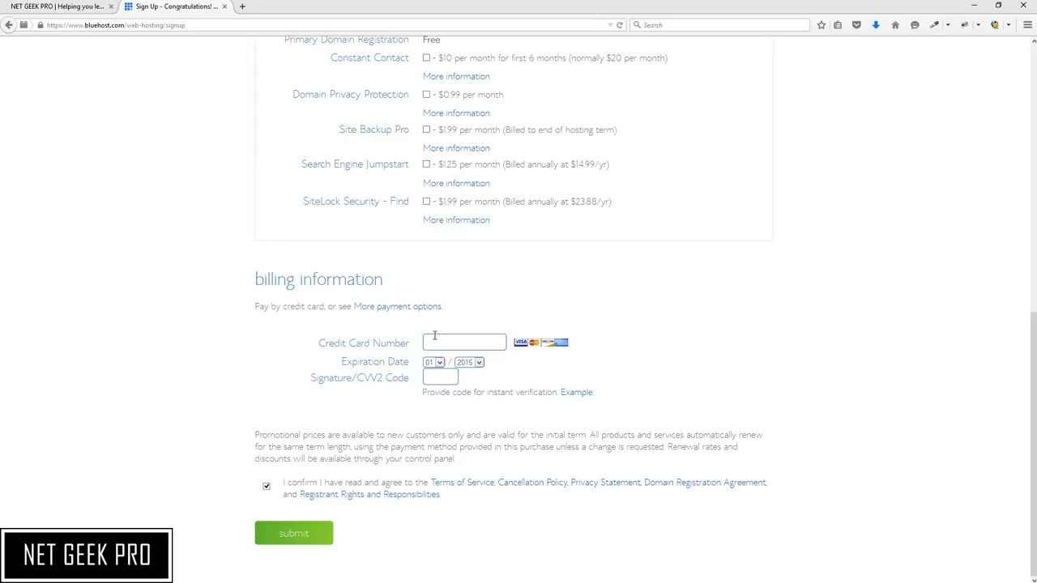
pyautogui.click(399, 308)
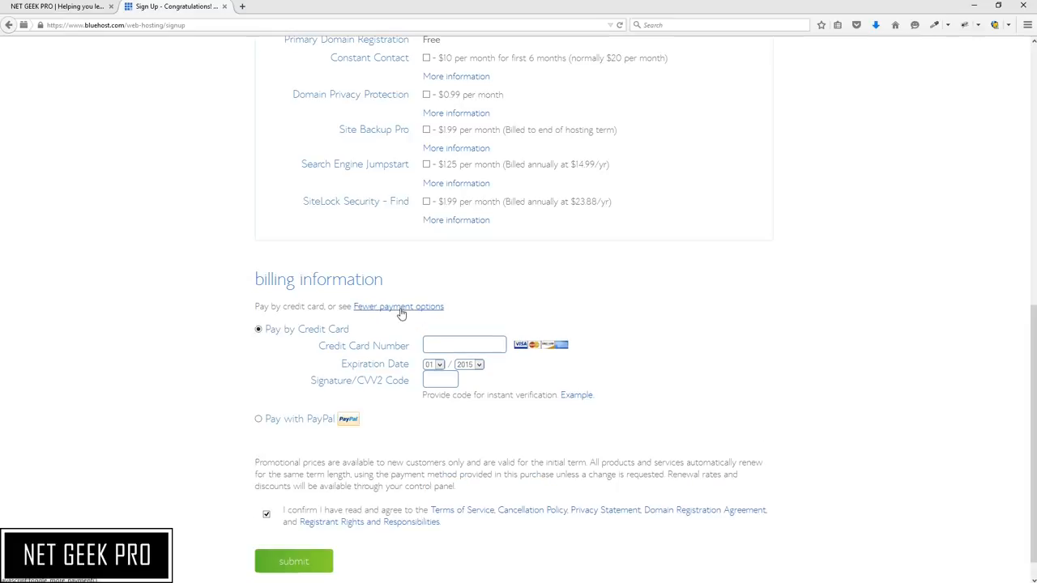
pyautogui.click(258, 420)
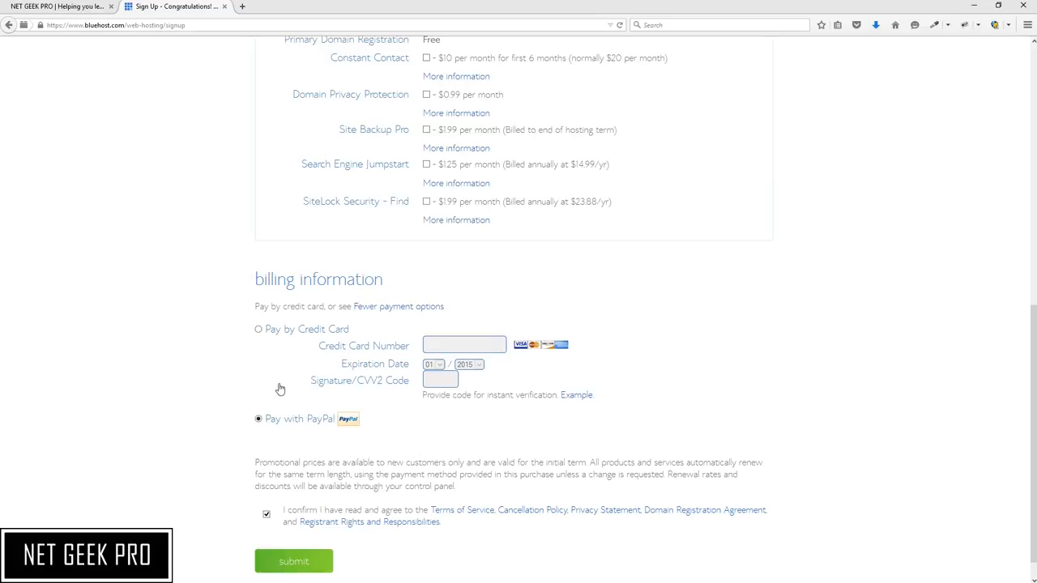
pyautogui.click(259, 333)
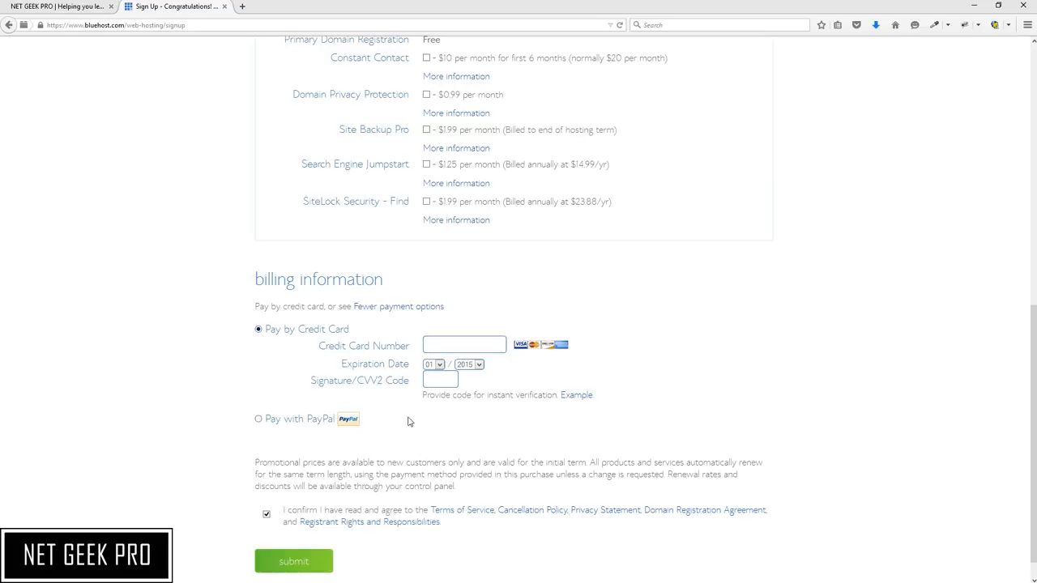
pyautogui.scroll(-1, 444, 407)
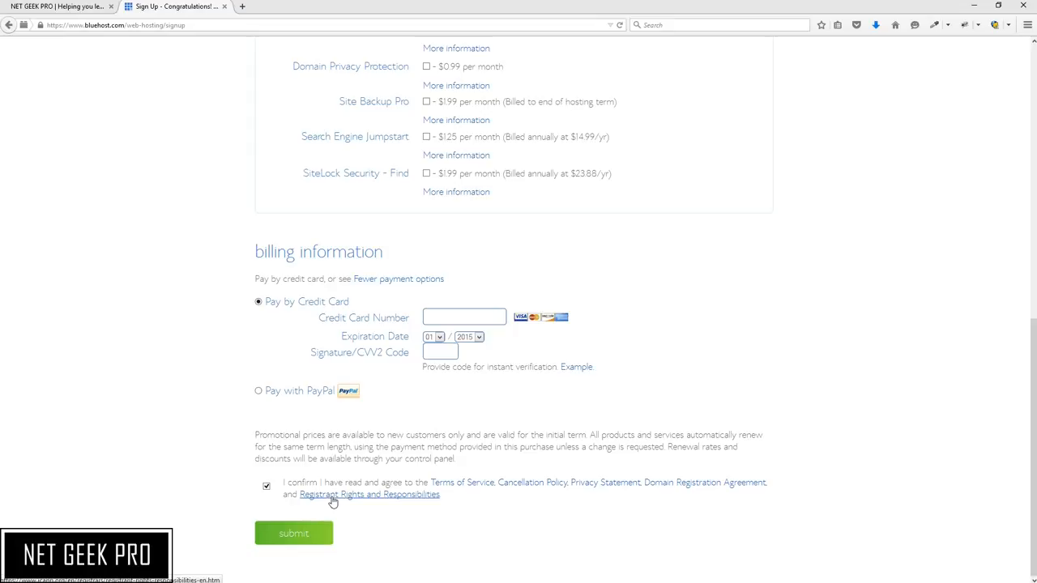
# Step: Confirm agreement to the terms and policies and submit the sign-up form
pyautogui.click(267, 488)
pyautogui.click(268, 489)
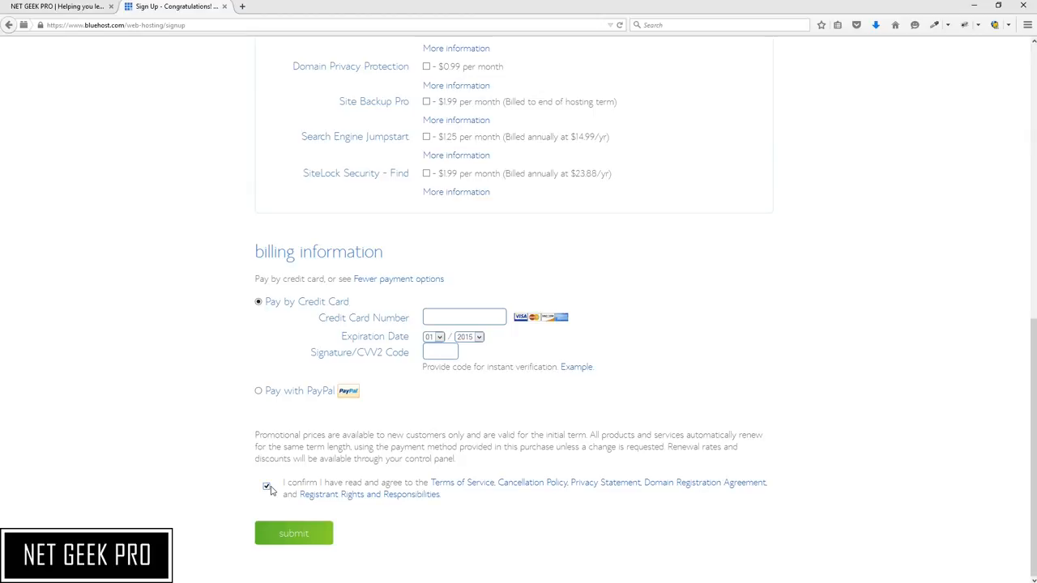
pyautogui.click(293, 533)
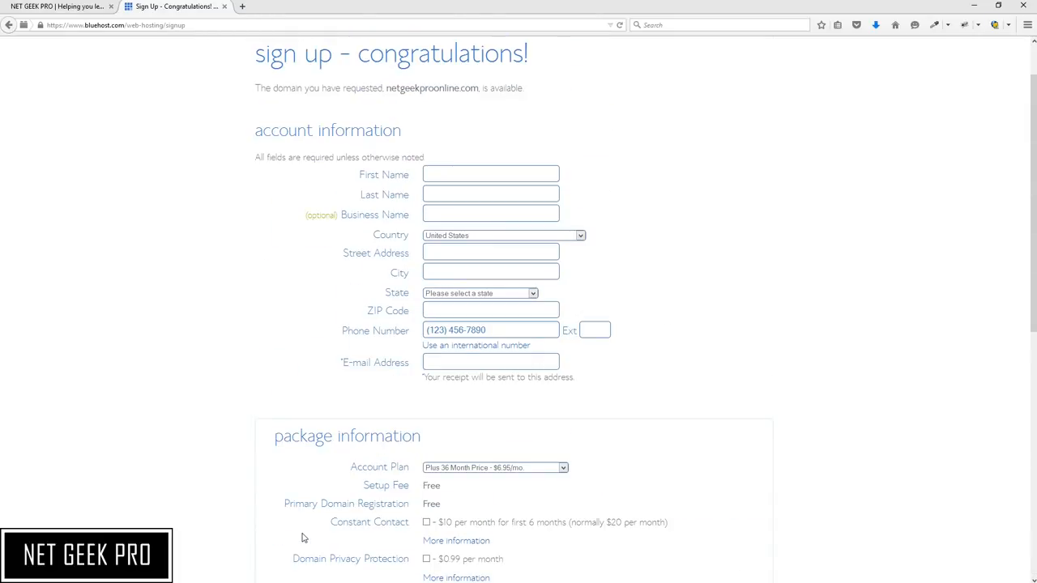
pyautogui.scroll(-5, 303, 538)
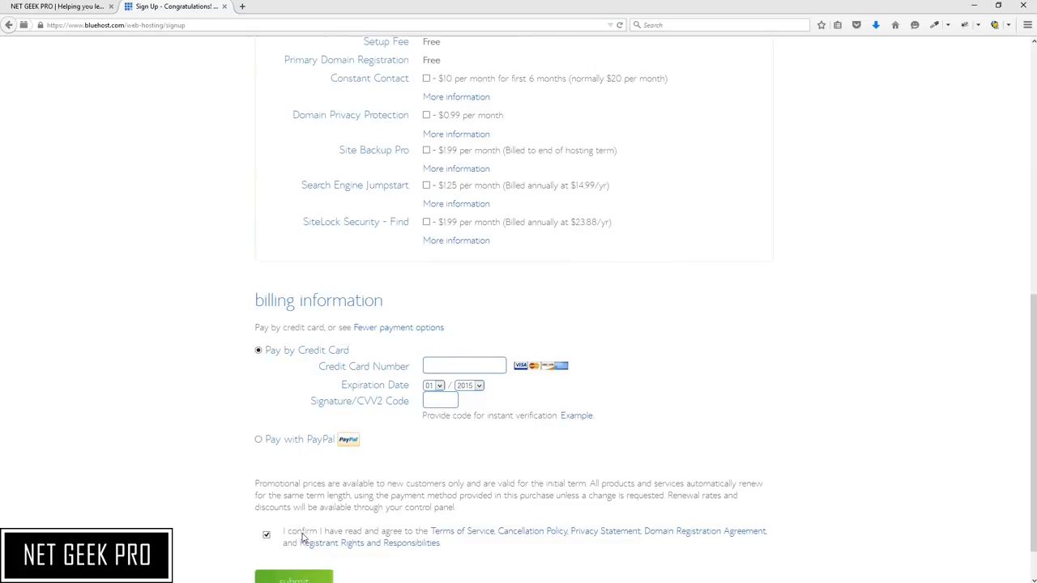
pyautogui.scroll(-1, 303, 538)
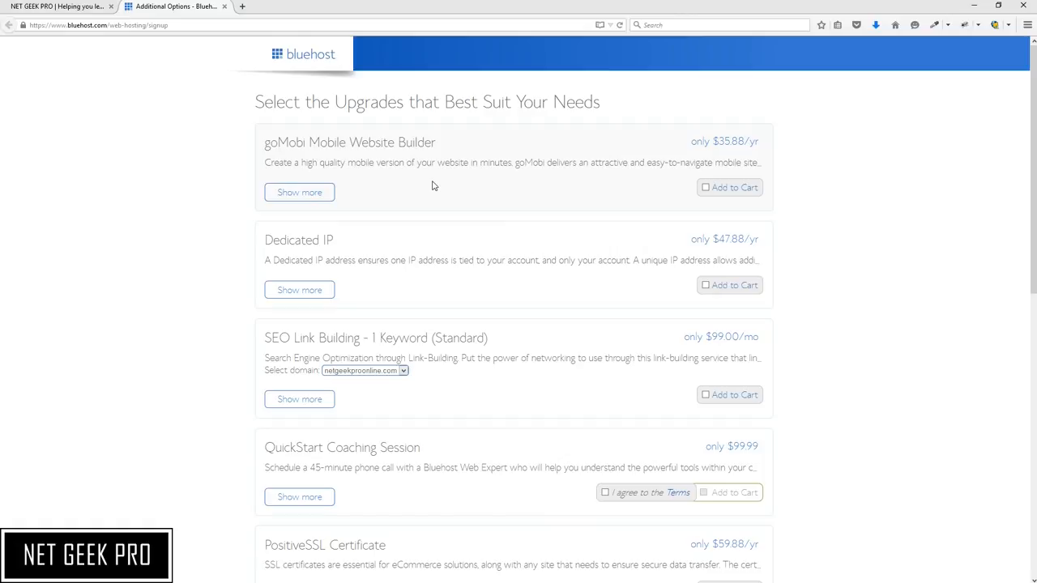
# Step: Complete the upgrades page without adding any upgrades or extra domain names
pyautogui.scroll(-6, 432, 186)
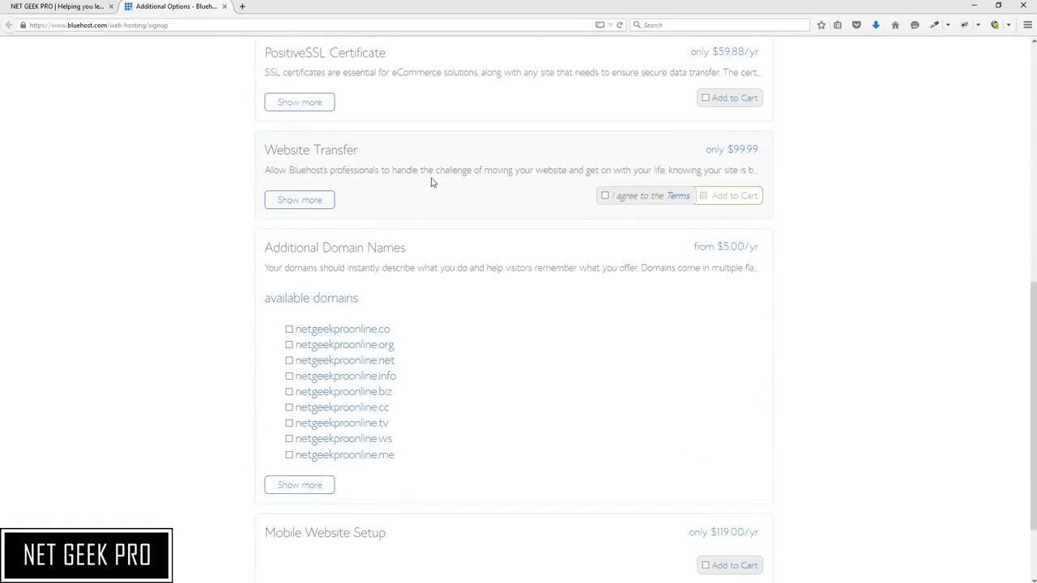
pyautogui.scroll(-2, 431, 183)
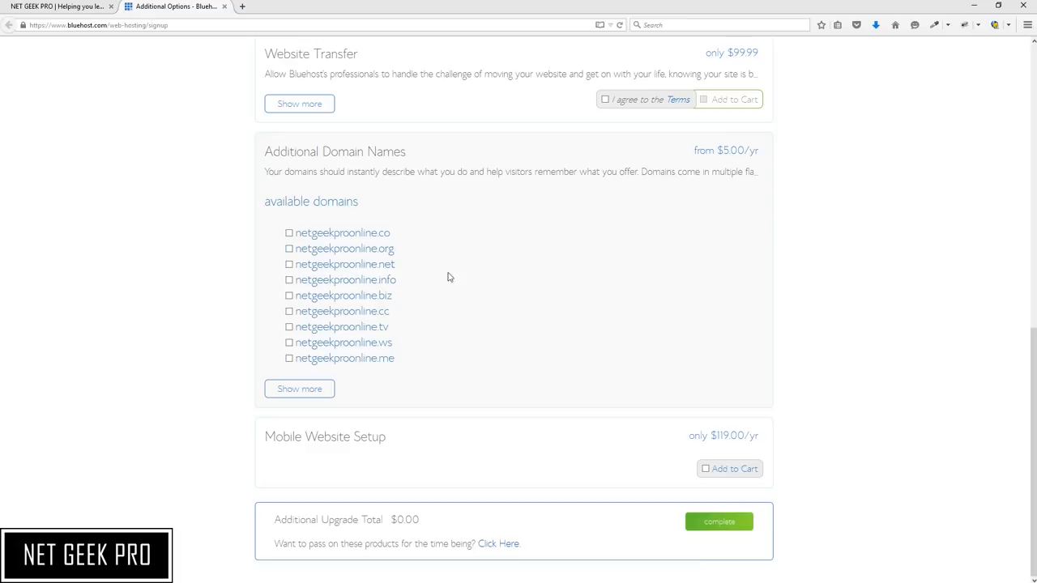
pyautogui.click(725, 524)
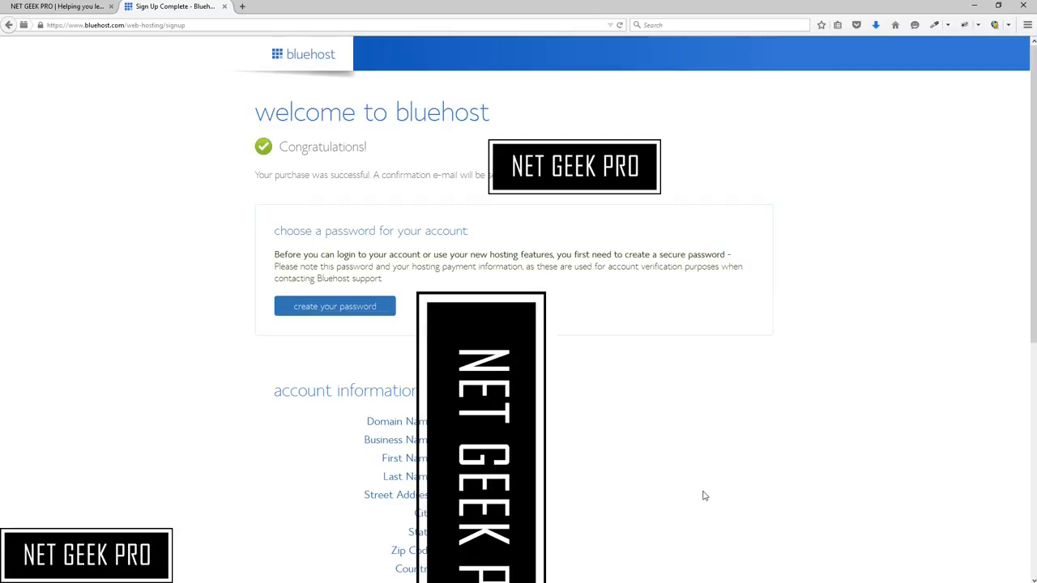
# Step: Open the account's password creation page, agree to the Terms of Service and review the password requirements
pyautogui.click(341, 311)
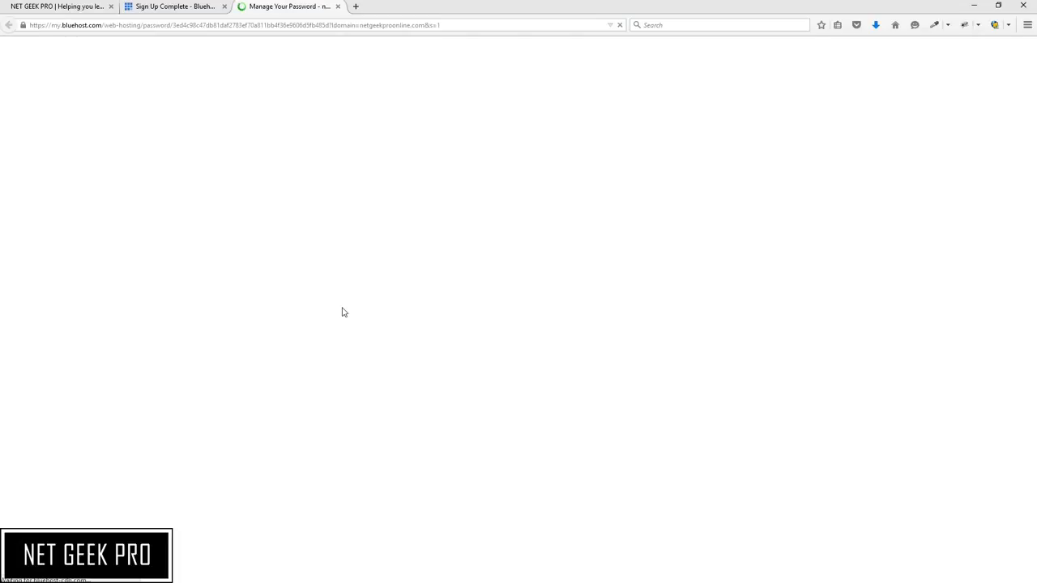
pyautogui.scroll(-3, 342, 311)
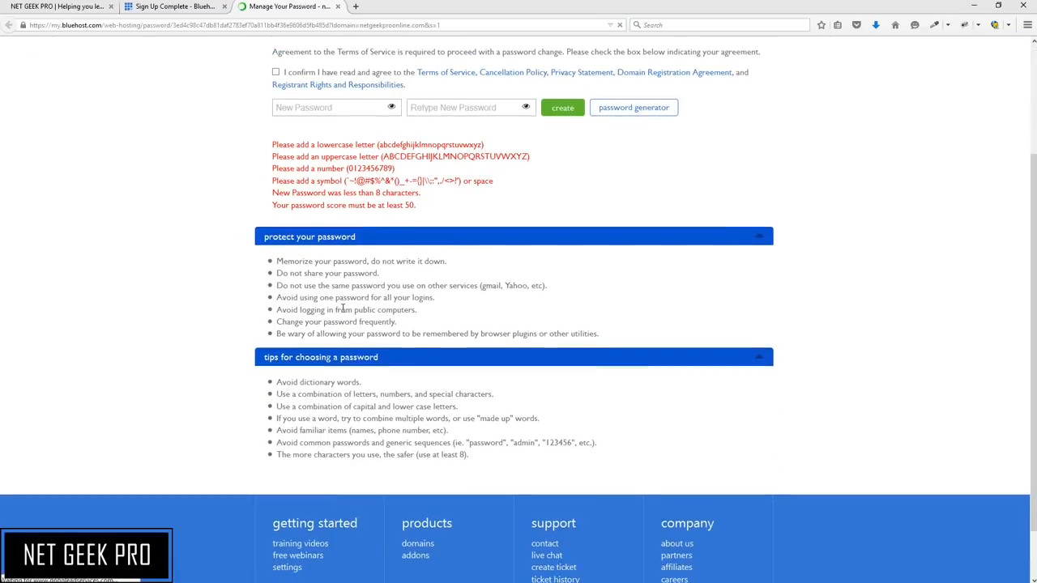
pyautogui.scroll(3, 384, 259)
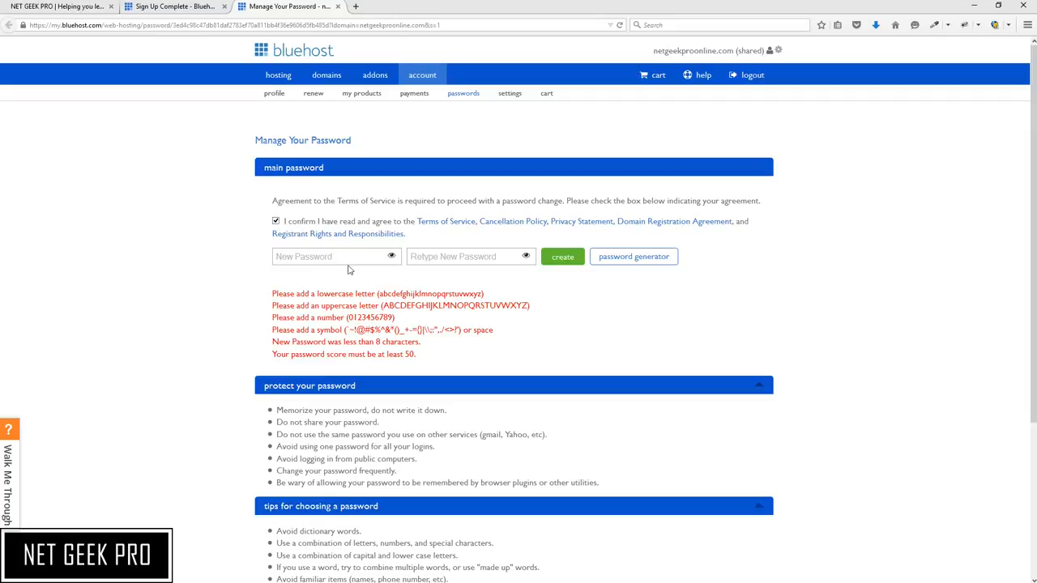
pyautogui.moveTo(272, 294); pyautogui.dragTo(530, 359)
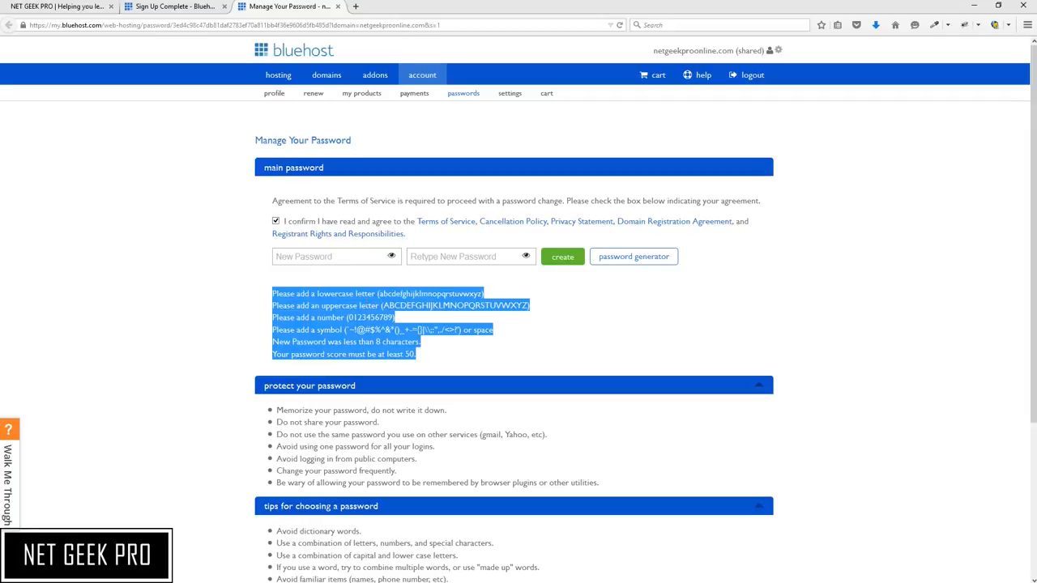
pyautogui.click(349, 291)
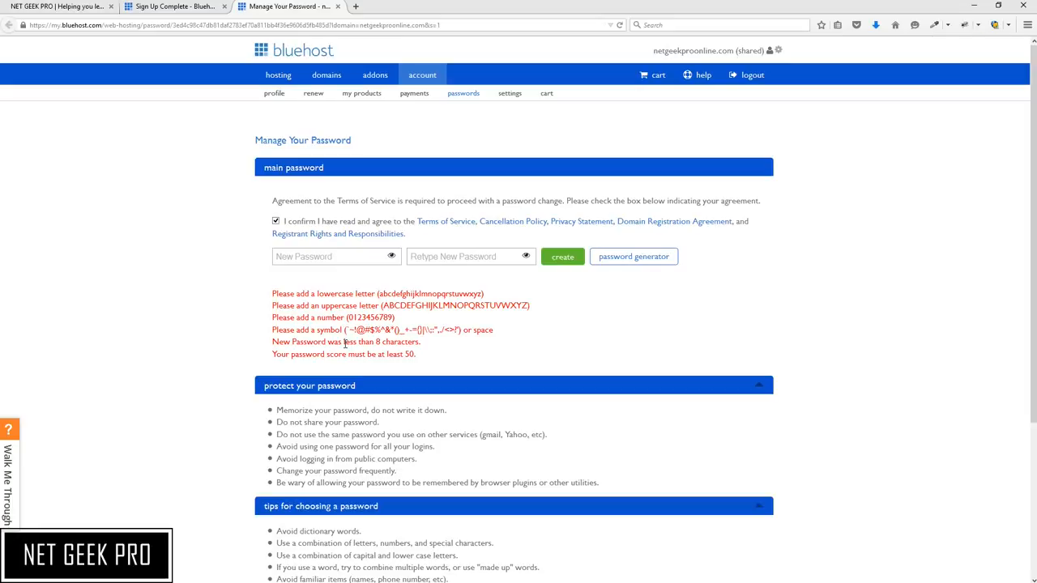
# Step: Enter a new main account password that meets all the listed requirements
pyautogui.click(316, 258)
pyautogui.write('•••••')
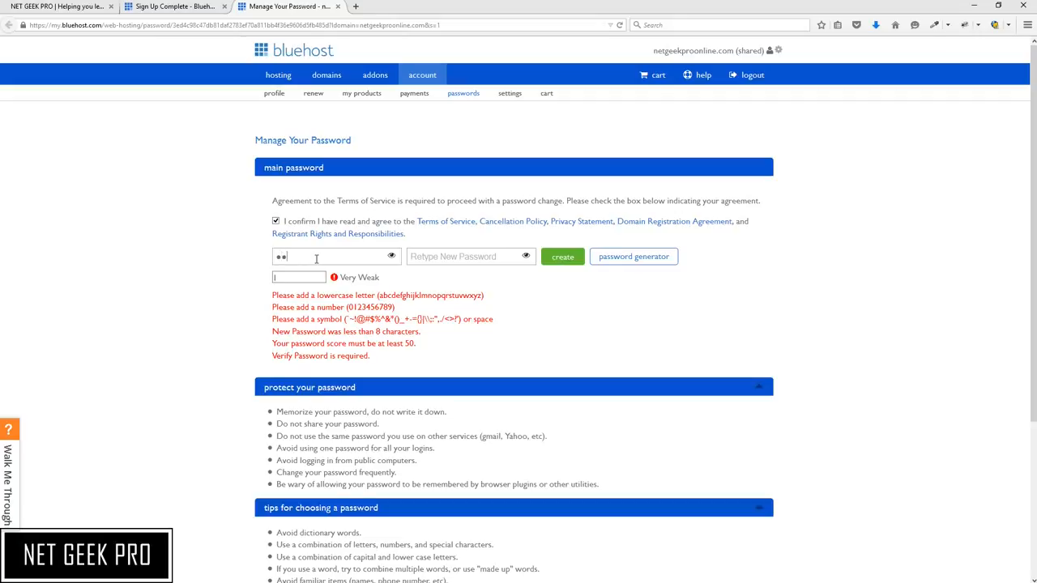
pyautogui.write('•••••')
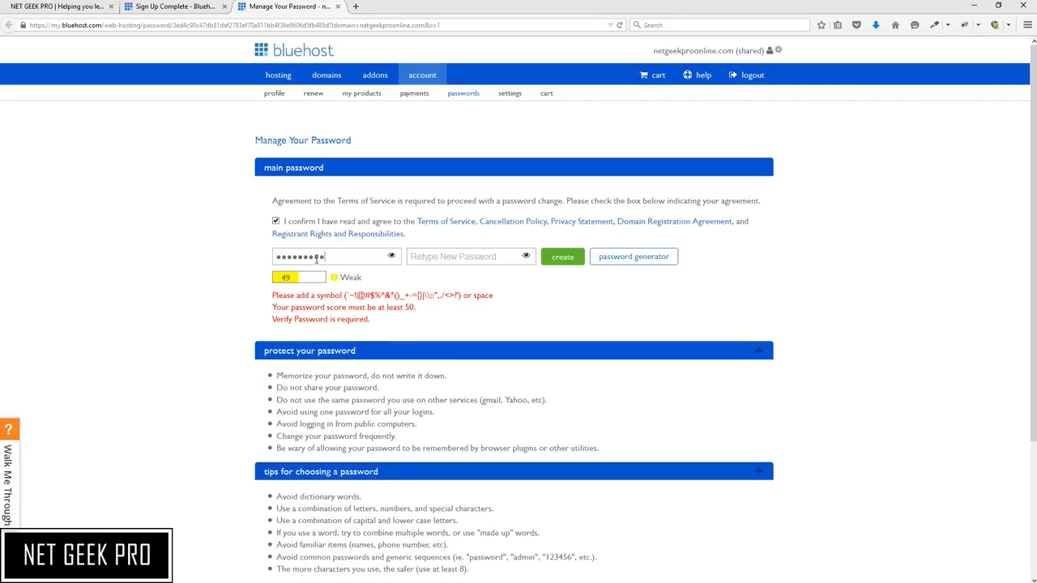
pyautogui.write('••')
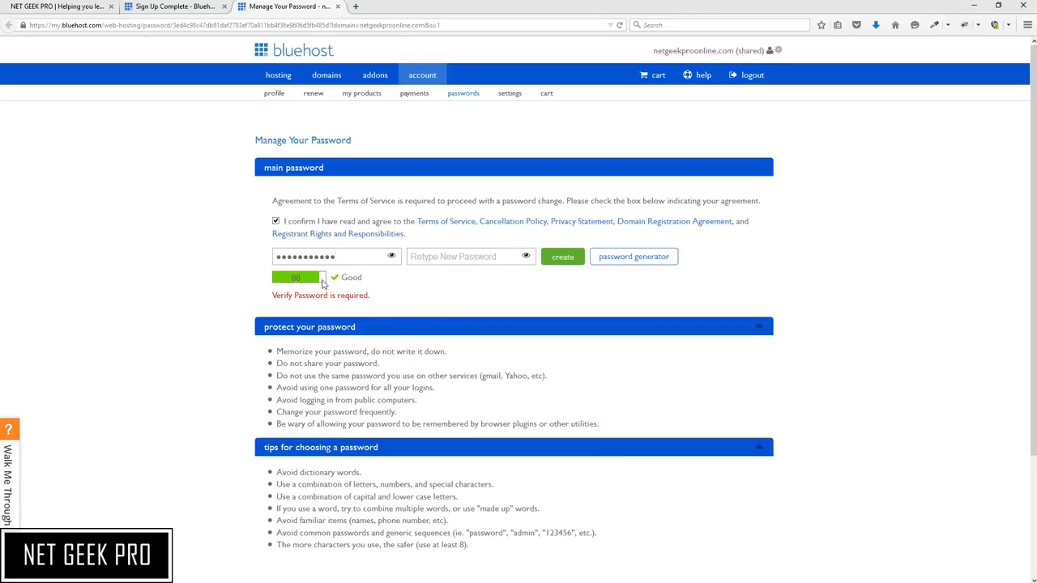
# Step: Retype the new main account password in the verification field and create the password
pyautogui.write('***********')
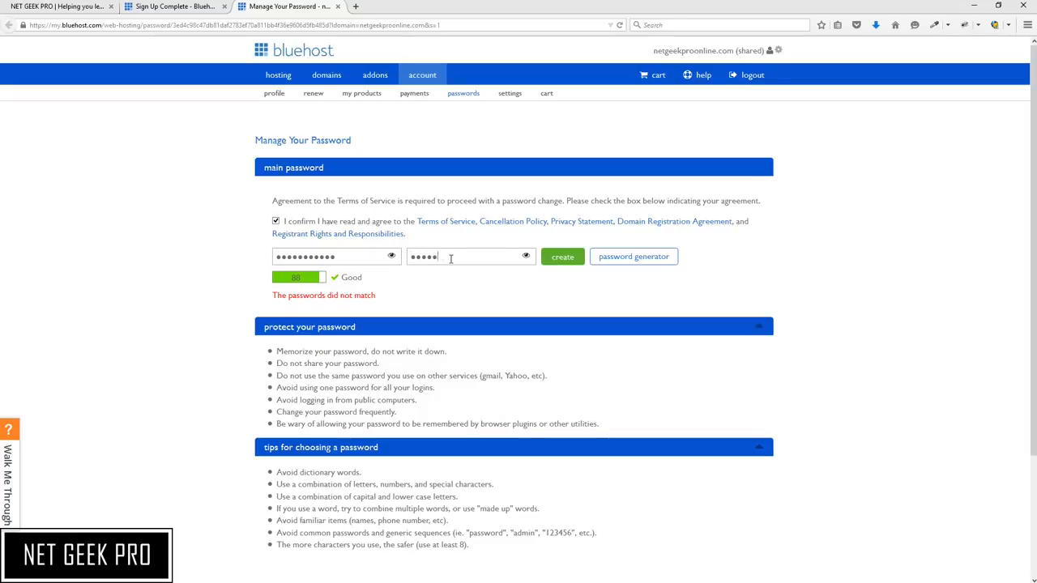
pyautogui.write('•')
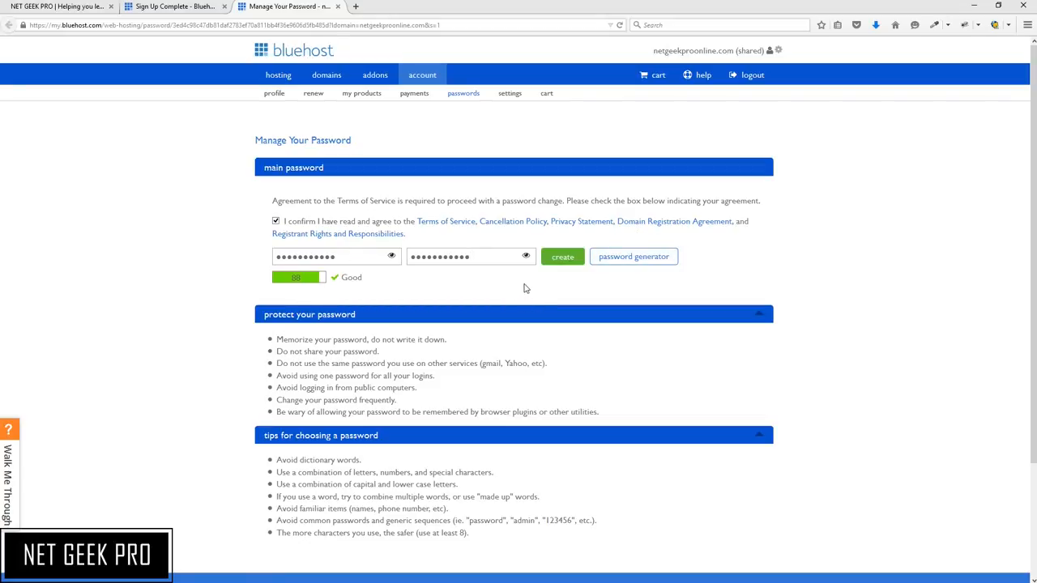
pyautogui.click(566, 267)
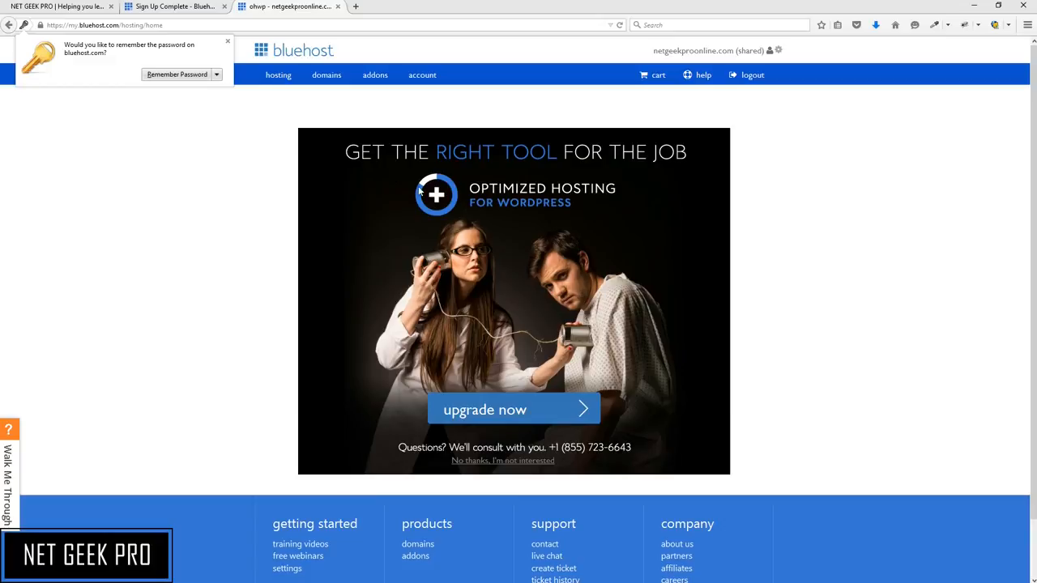
# Step: Dismiss the browser's remember-password prompt, the optimized WordPress hosting offer and the Bluehost welcome message
pyautogui.click(227, 41)
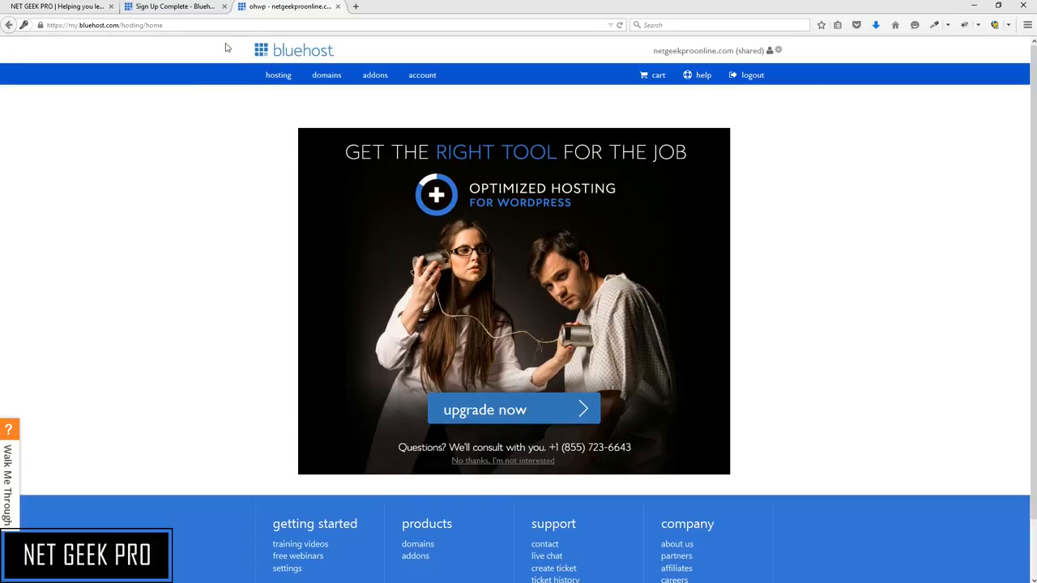
pyautogui.click(466, 462)
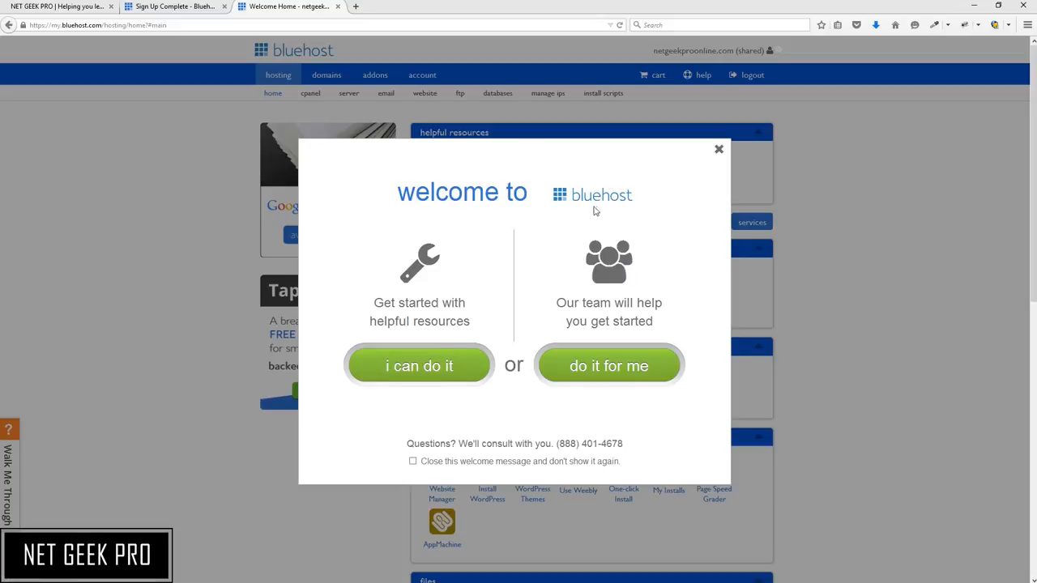
pyautogui.click(719, 150)
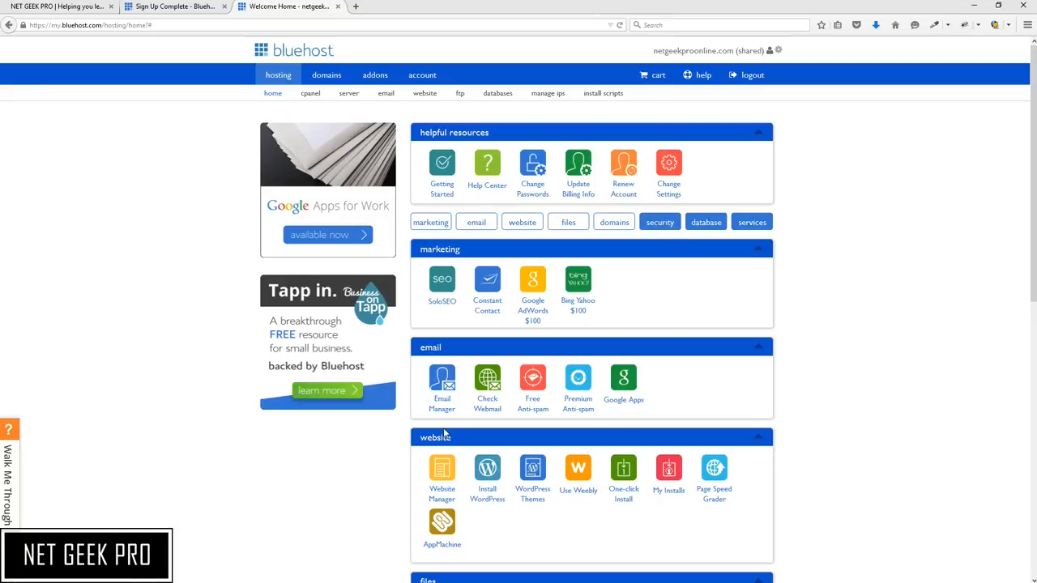
# Step: Look over the hosting control panel's tool sections and open the Install WordPress tool for websites
pyautogui.scroll(-3, 444, 435)
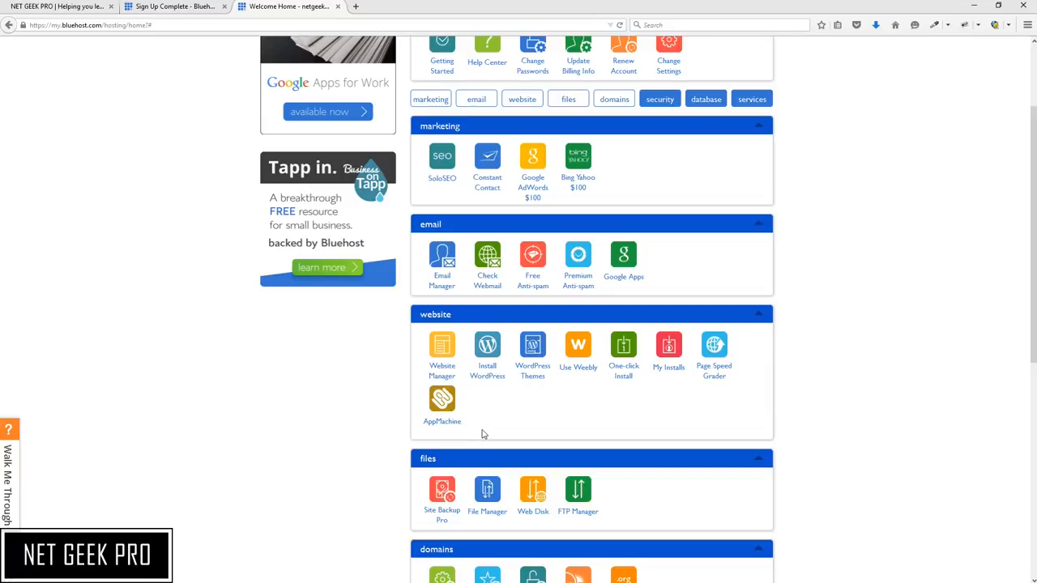
pyautogui.scroll(-4, 478, 435)
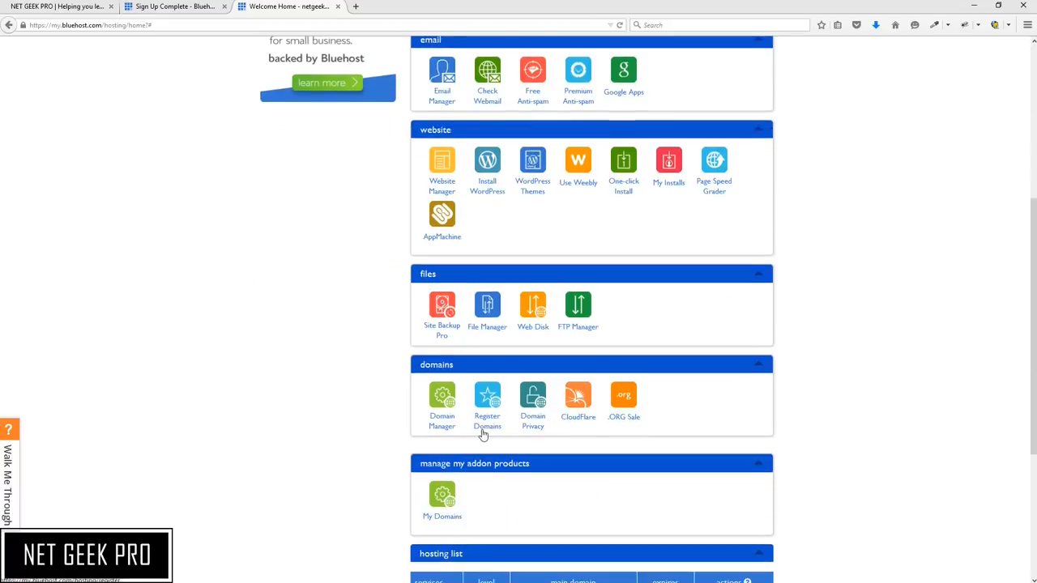
pyautogui.scroll(6, 482, 433)
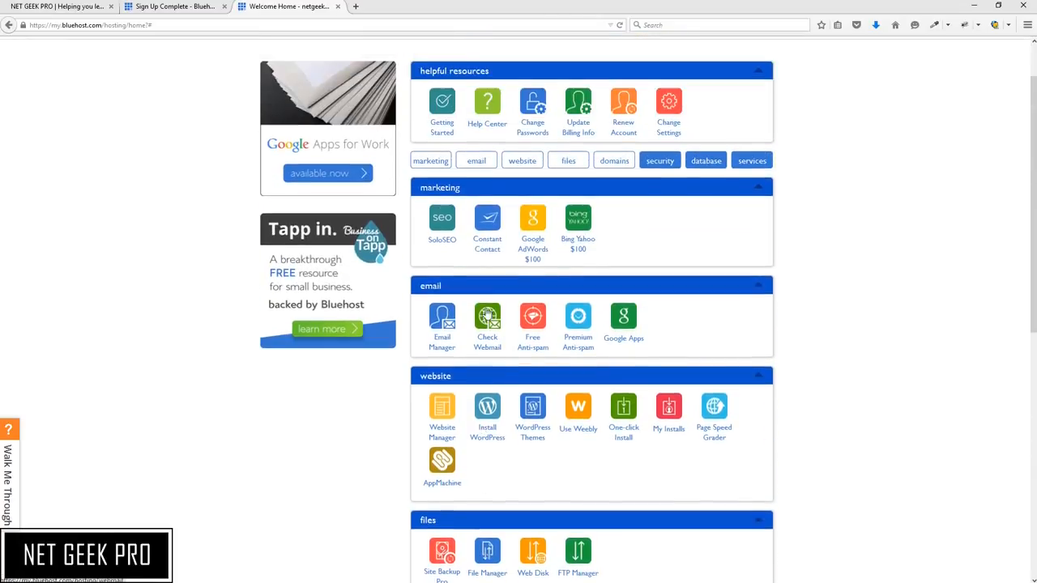
pyautogui.click(489, 435)
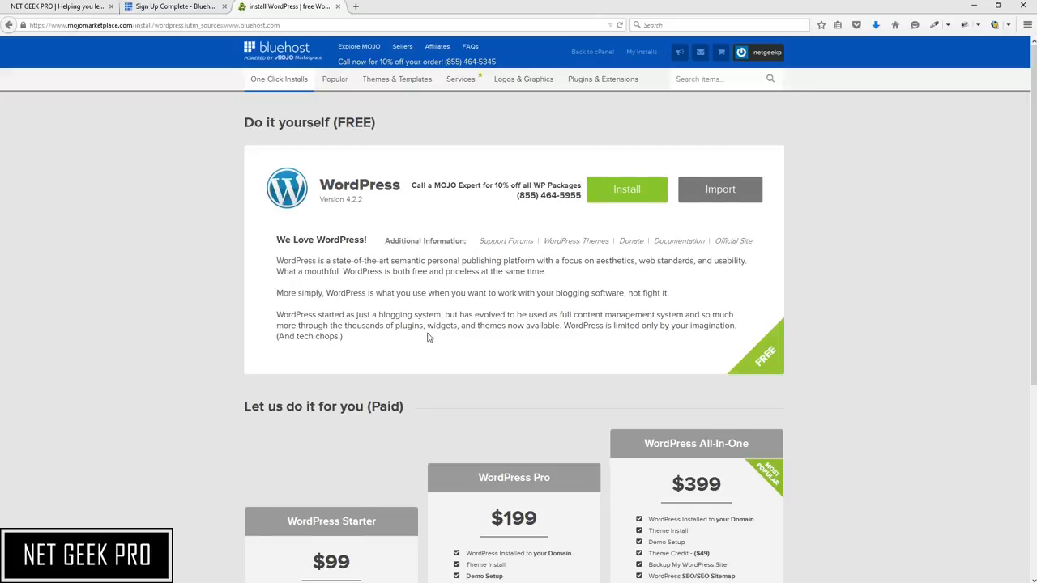
# Step: Compare the free and paid WordPress setup options and start the free do-it-yourself install
pyautogui.scroll(-5, 432, 335)
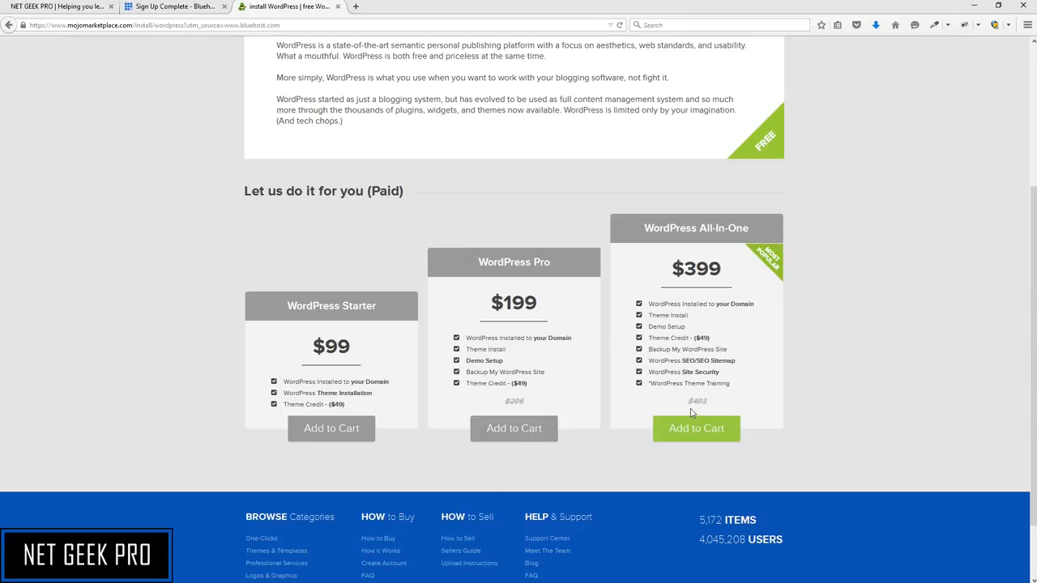
pyautogui.scroll(5, 689, 314)
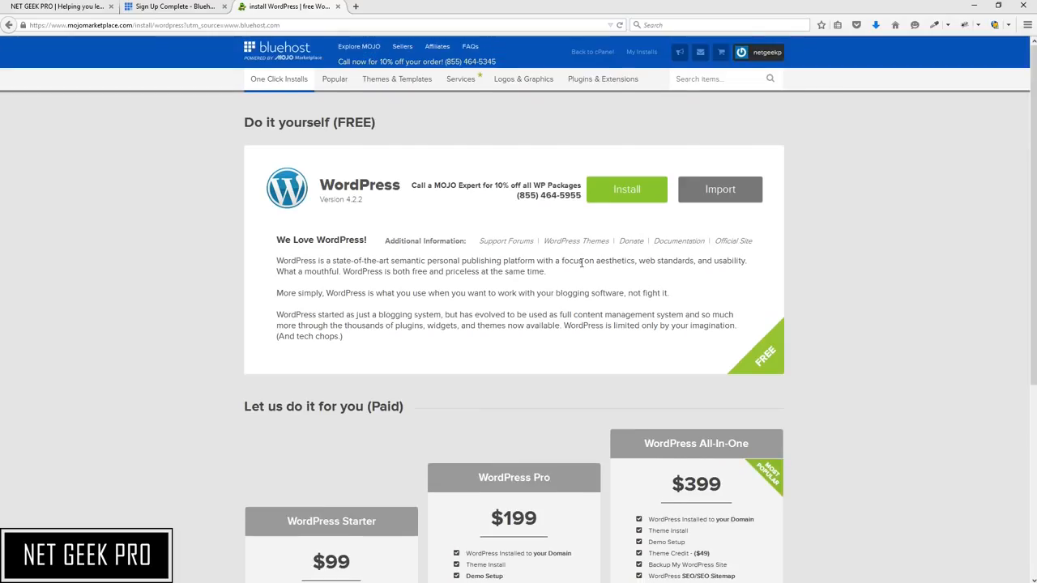
pyautogui.moveTo(334, 122); pyautogui.dragTo(393, 124)
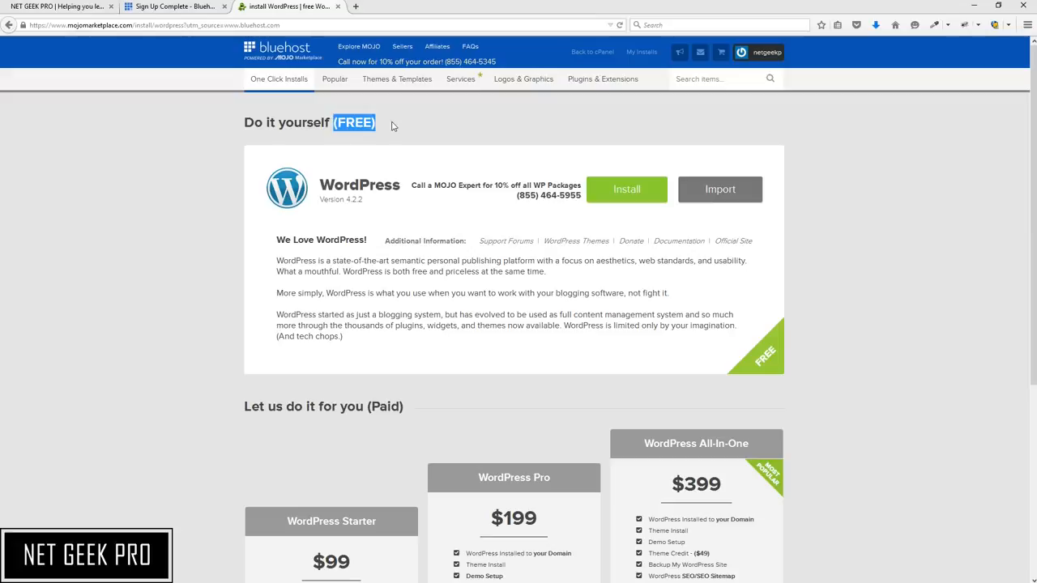
pyautogui.click(801, 321)
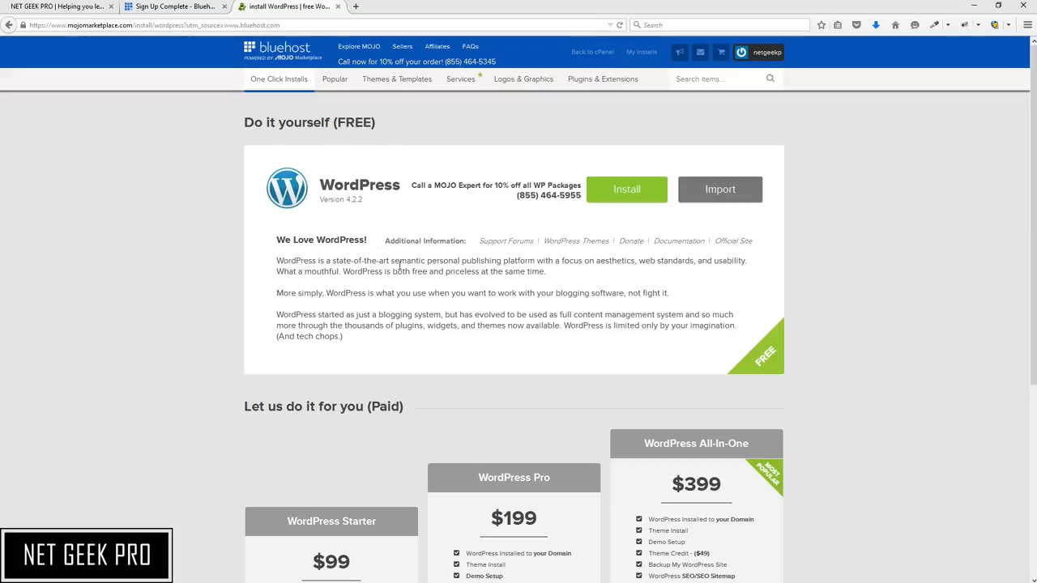
pyautogui.click(640, 193)
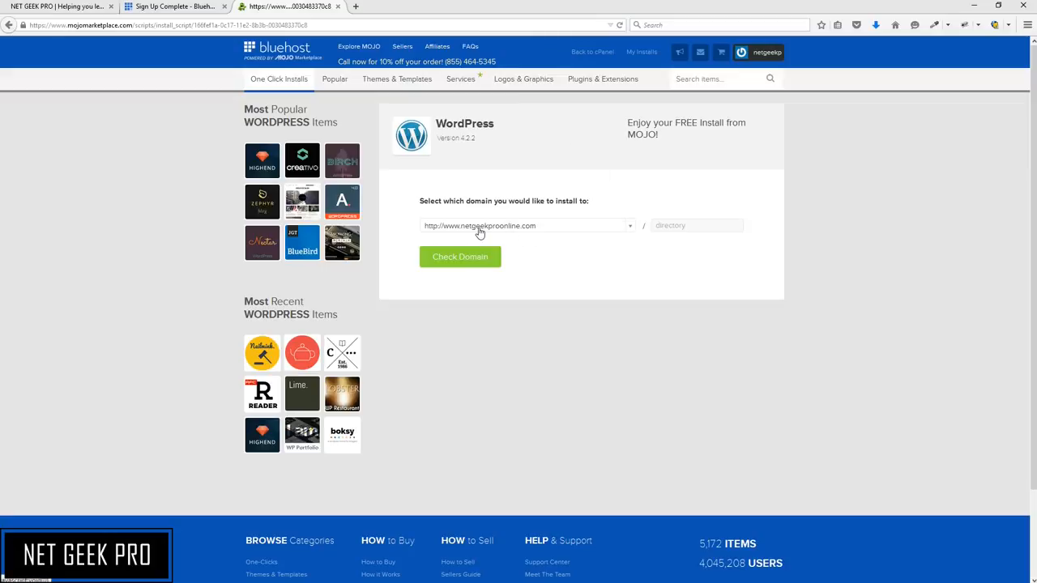
pyautogui.click(632, 230)
pyautogui.click(634, 232)
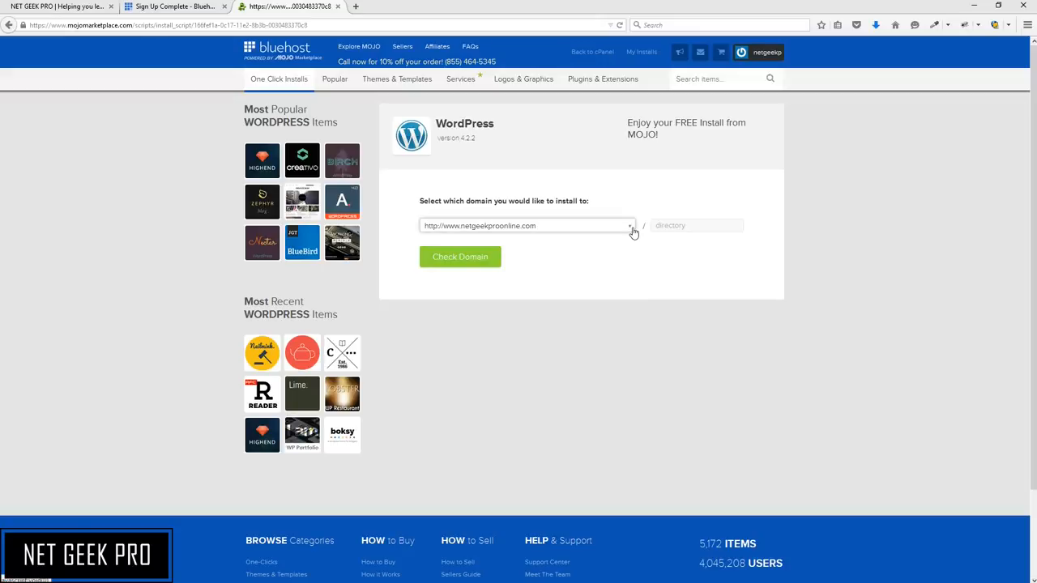
pyautogui.click(634, 232)
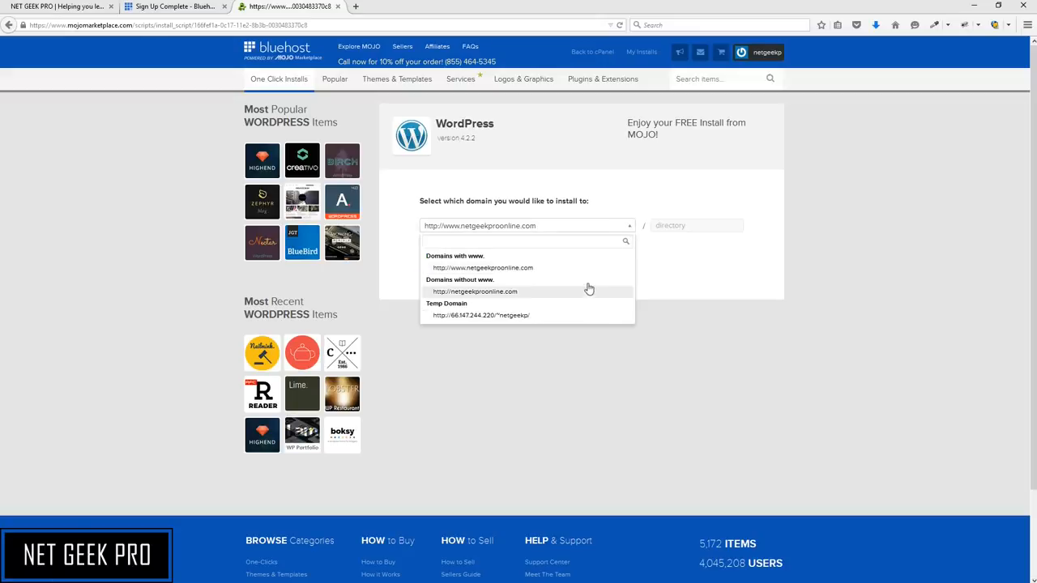
pyautogui.click(566, 269)
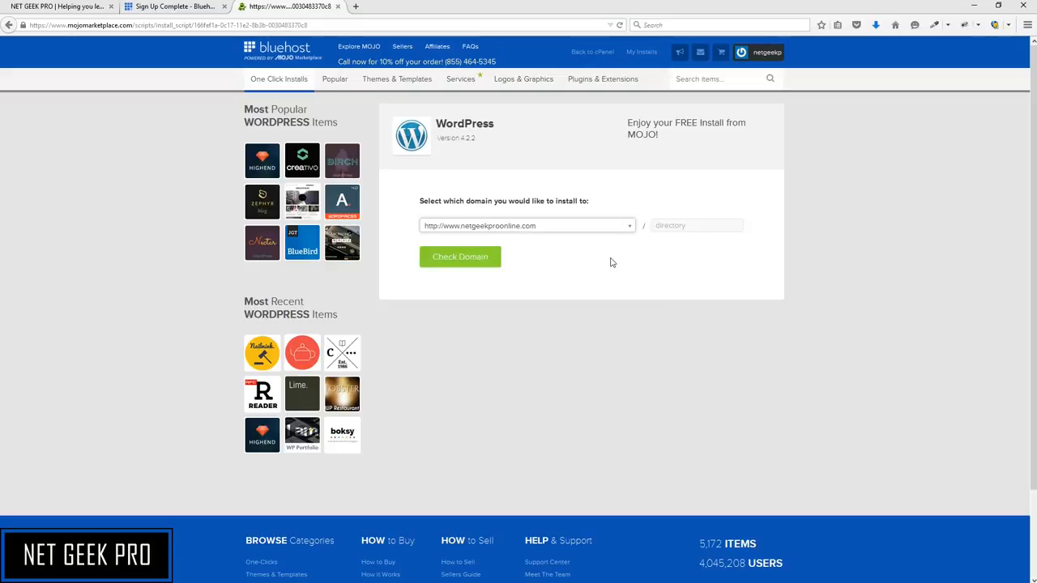
pyautogui.click(474, 267)
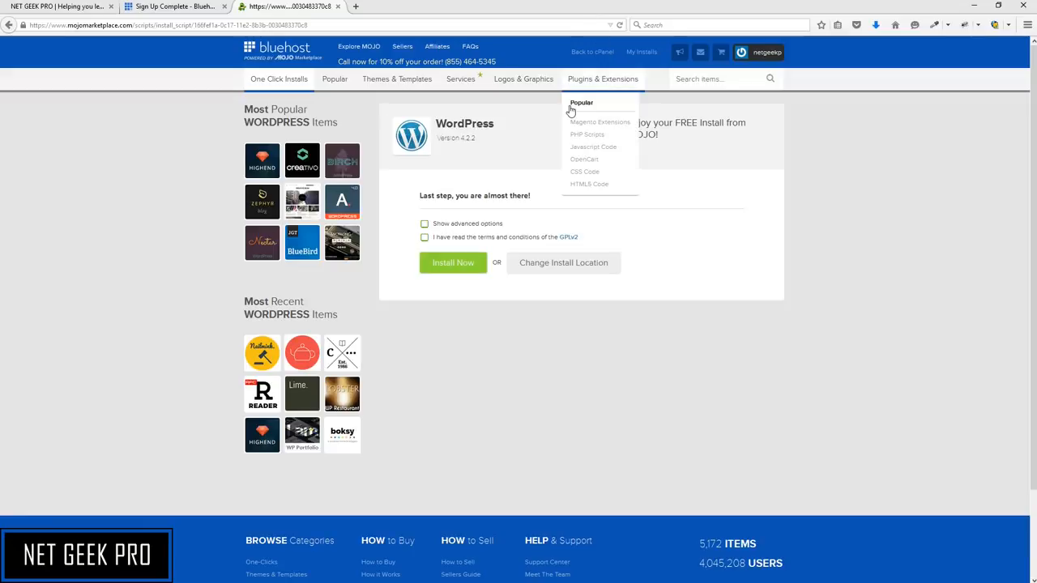
# Step: Show the advanced install options and set the site name to "Net Geek Pro Online"
pyautogui.click(424, 237)
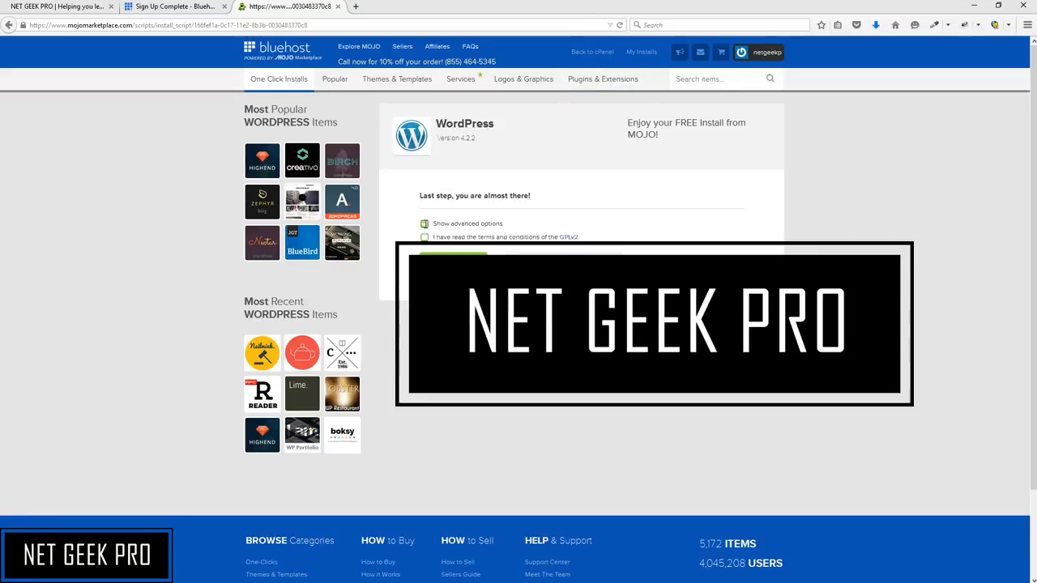
pyautogui.click(424, 223)
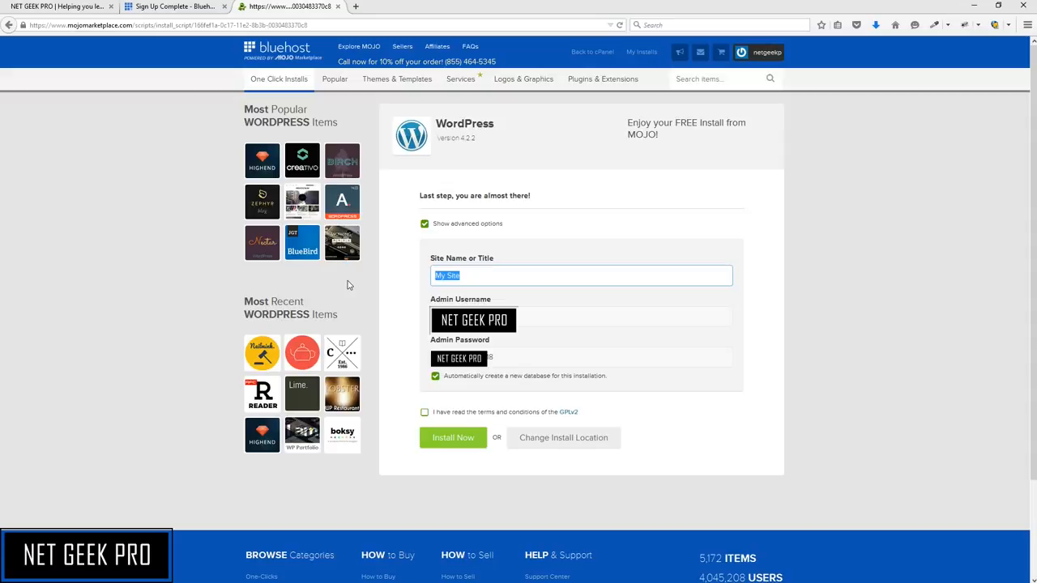
pyautogui.write('Net Geek Pro Pnline')
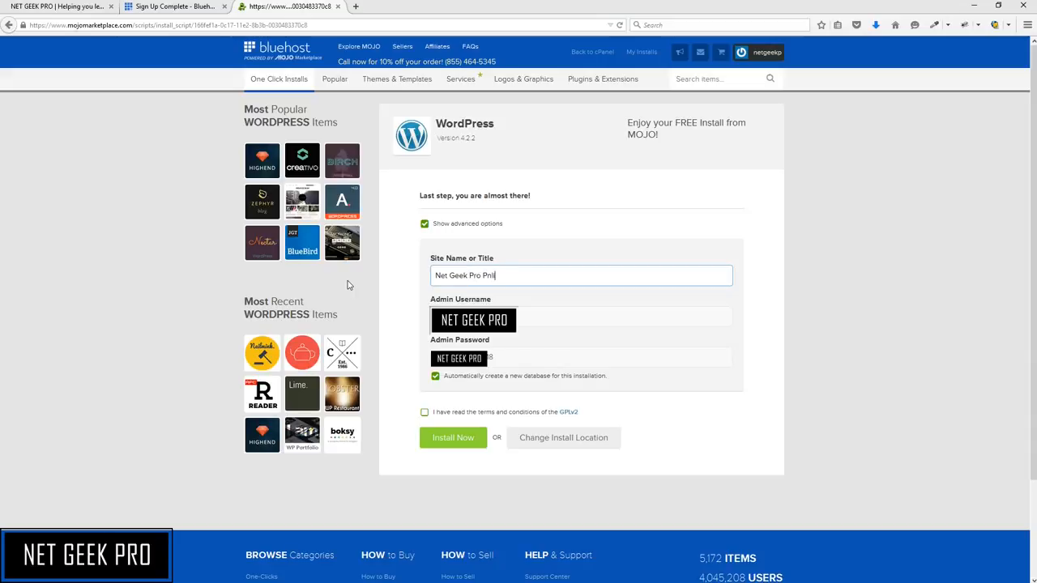
pyautogui.press('BackSpace')
pyautogui.press('BackSpace')
pyautogui.press('BackSpace')
pyautogui.press('BackSpace')
pyautogui.write('Online')
# Step: Review the admin username and replace the suggested admin password with a custom one
pyautogui.click(562, 318)
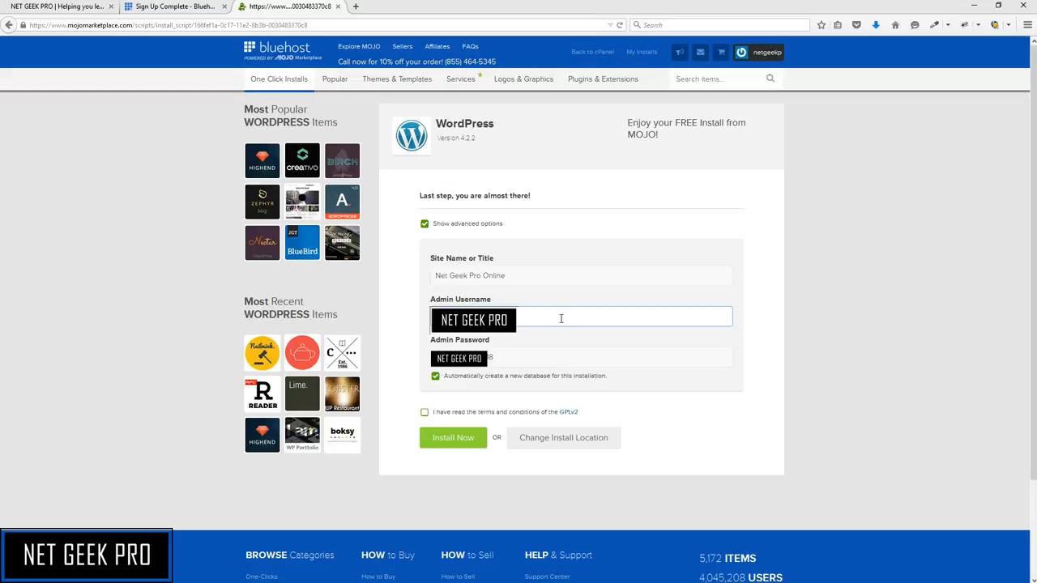
pyautogui.click(560, 351)
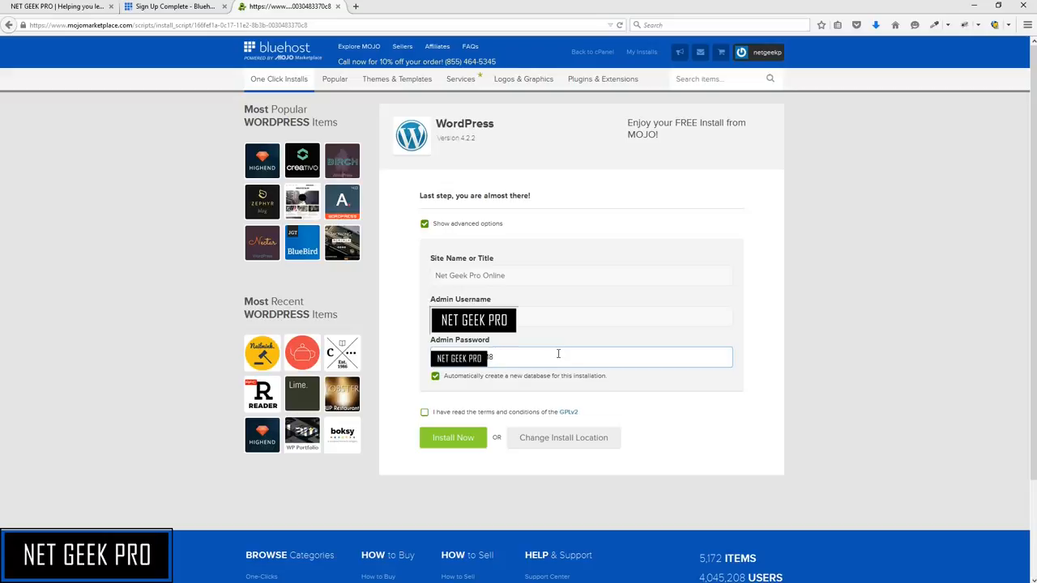
pyautogui.moveTo(558, 354); pyautogui.dragTo(377, 353)
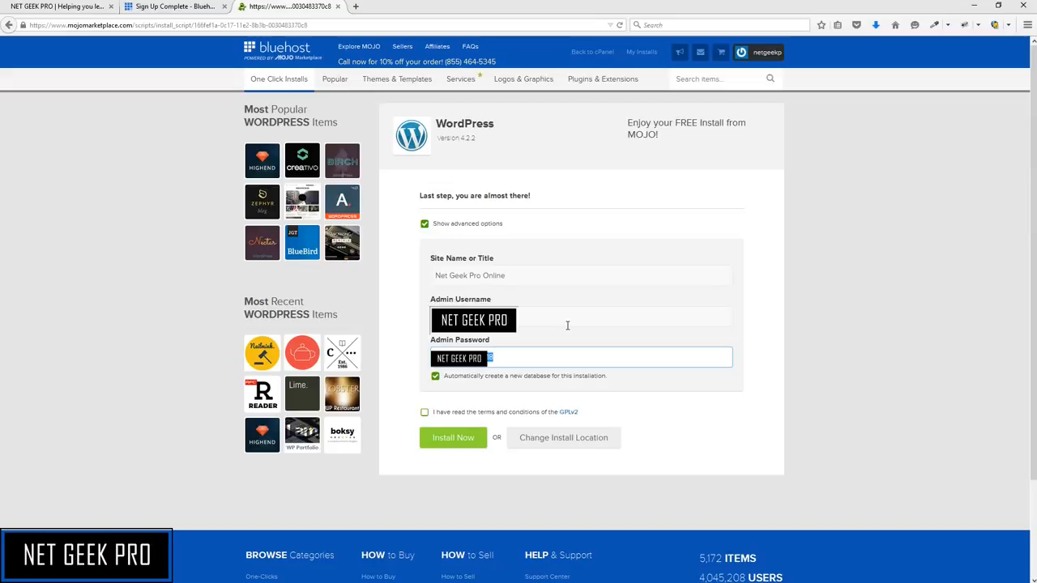
pyautogui.press('BackSpace')
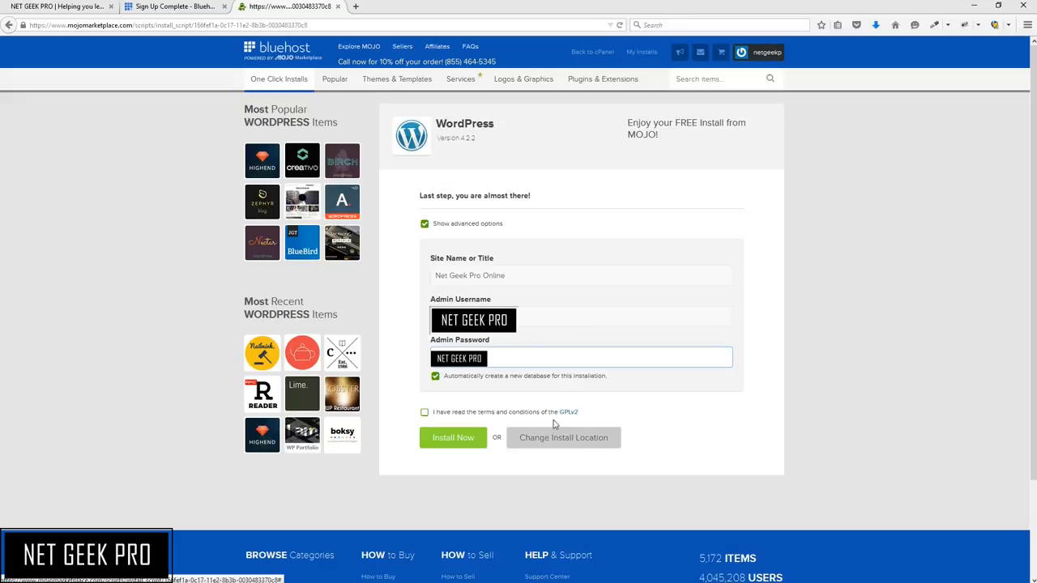
# Step: Accept the GPLv2 terms, start the WordPress installation and decline the premium theme offer
pyautogui.click(425, 414)
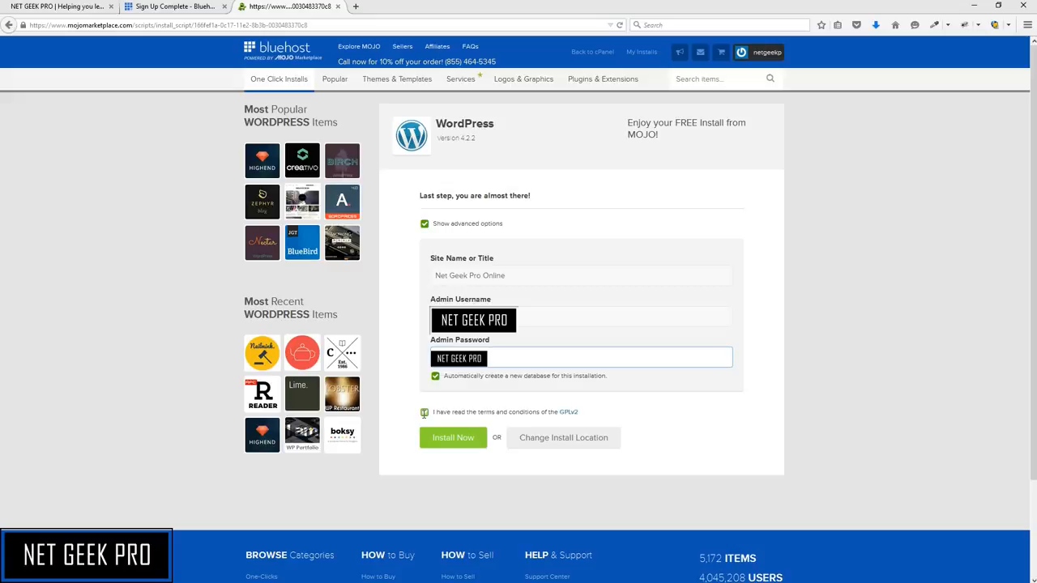
pyautogui.click(424, 412)
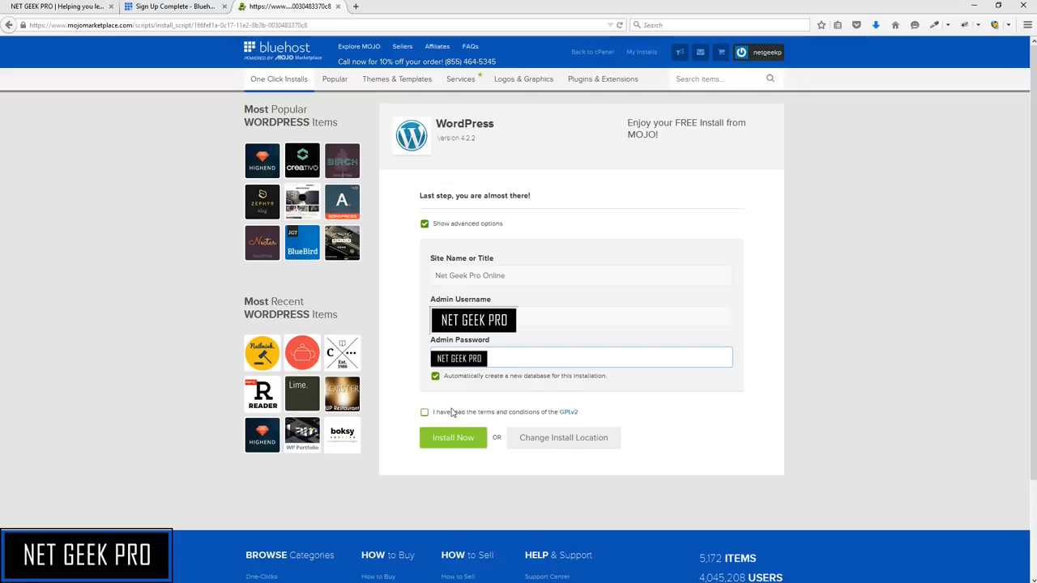
pyautogui.click(425, 413)
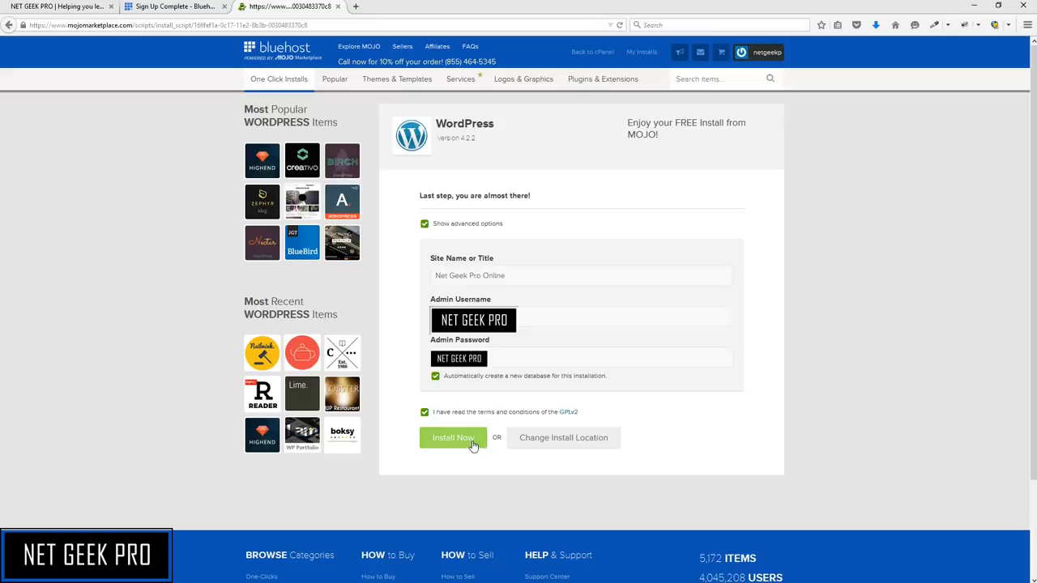
pyautogui.click(473, 444)
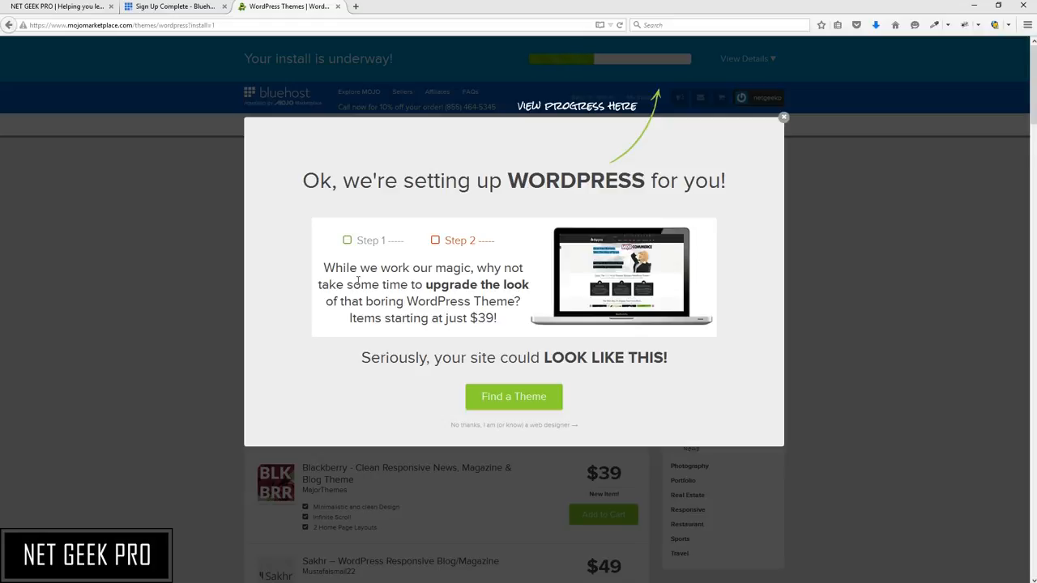
pyautogui.click(477, 427)
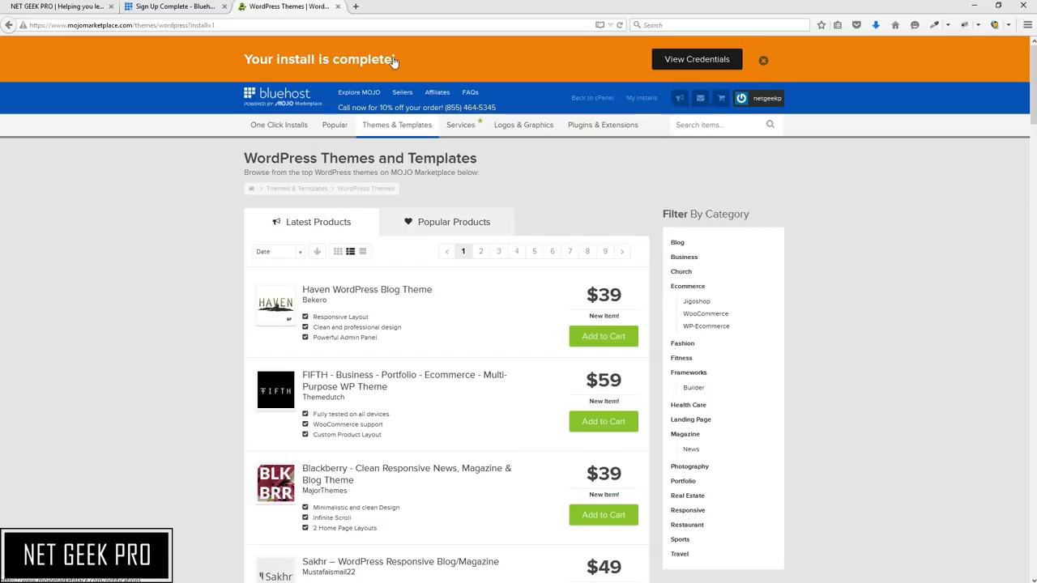
# Step: Open the finished WordPress install's credentials from the notifications and highlight the new site's URL
pyautogui.click(686, 60)
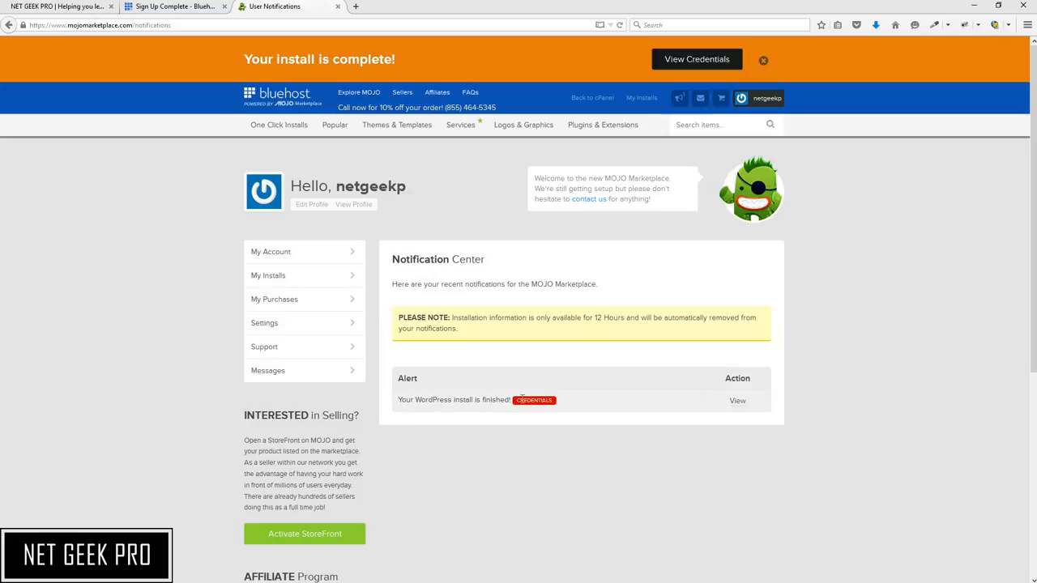
pyautogui.click(740, 402)
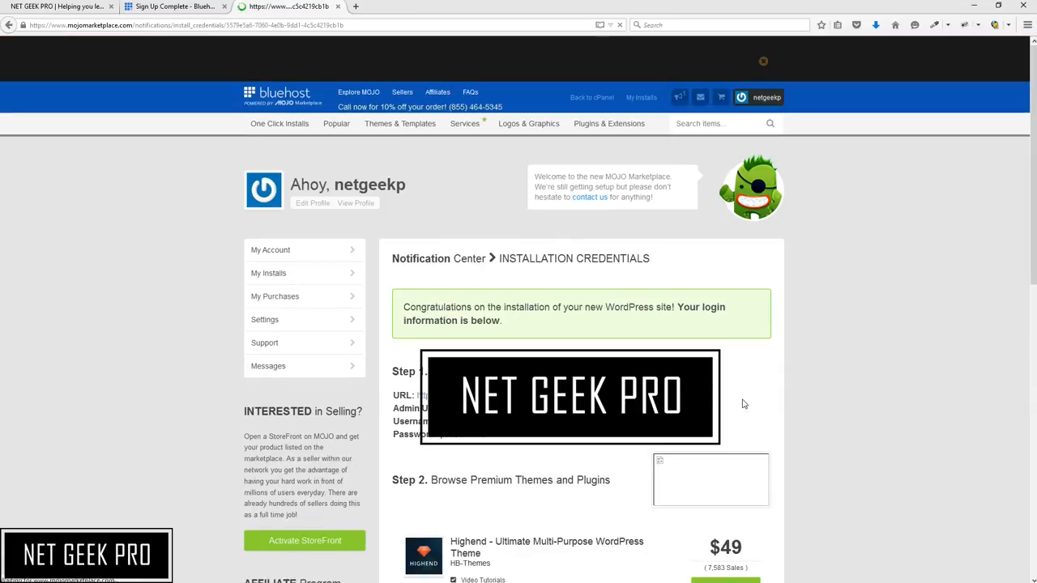
pyautogui.scroll(-1, 744, 403)
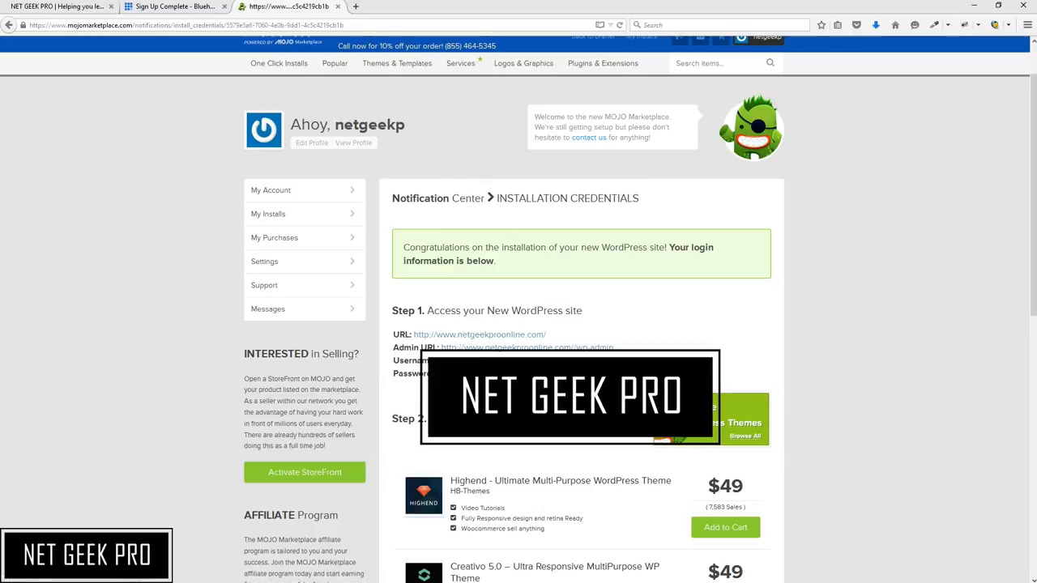
pyautogui.moveTo(410, 334); pyautogui.dragTo(550, 333)
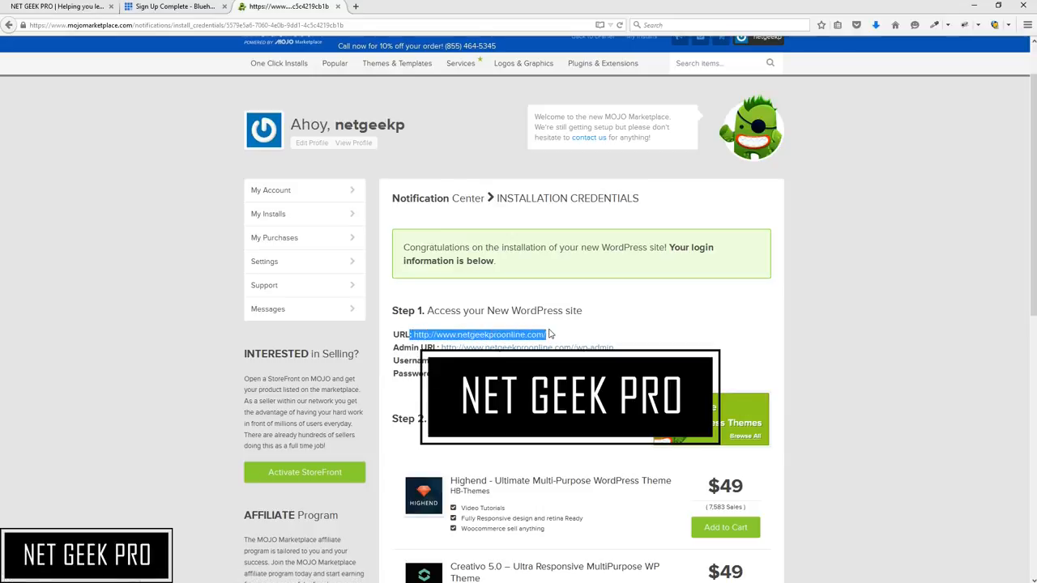
pyautogui.click(441, 348)
pyautogui.moveTo(443, 348); pyautogui.dragTo(625, 351)
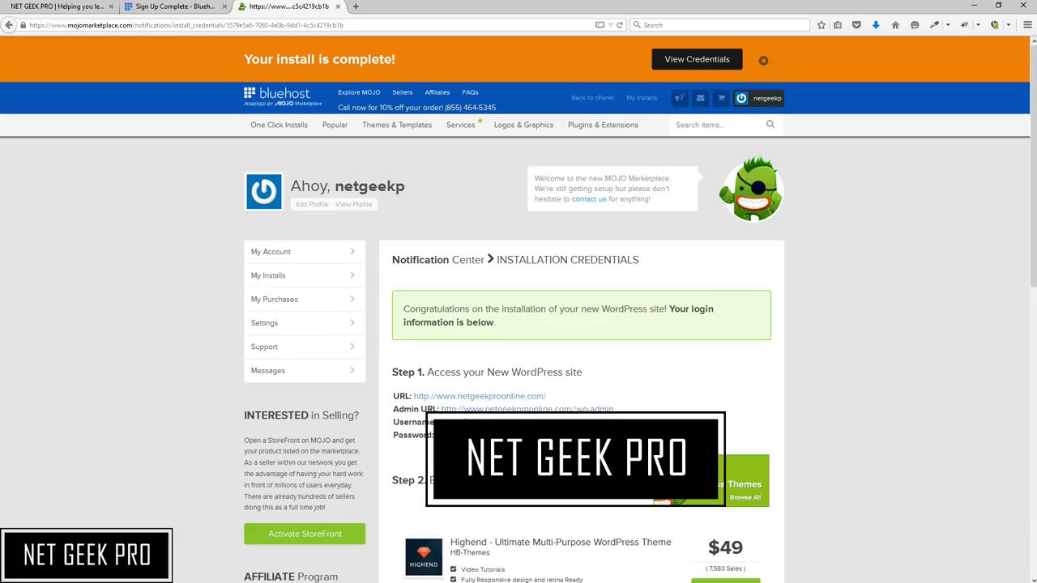
pyautogui.click(448, 397)
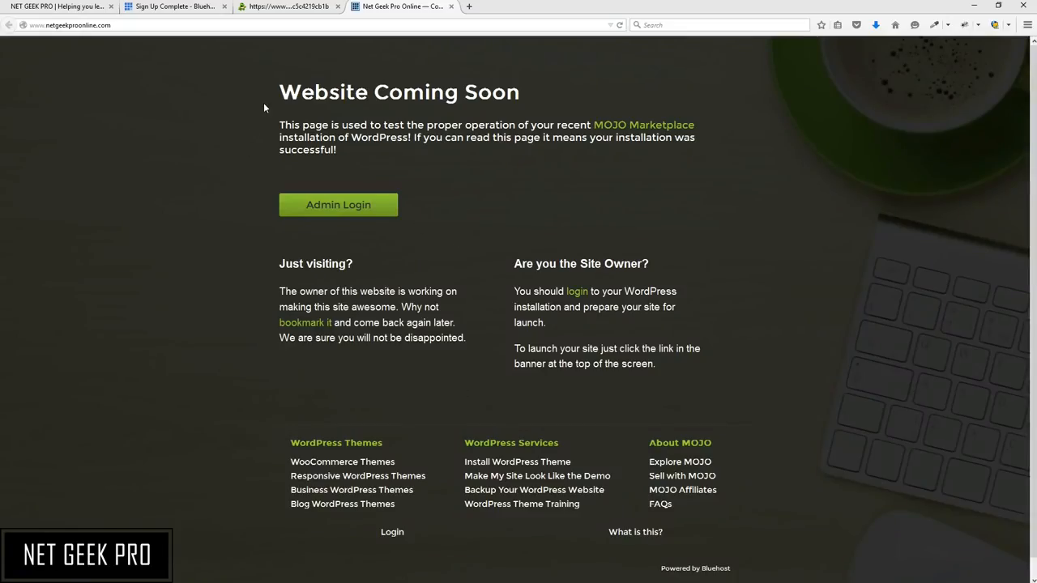
# Step: Log in to the site's WordPress admin with the admin username and password, and dismiss the browser's offer to remember the password
pyautogui.click(342, 209)
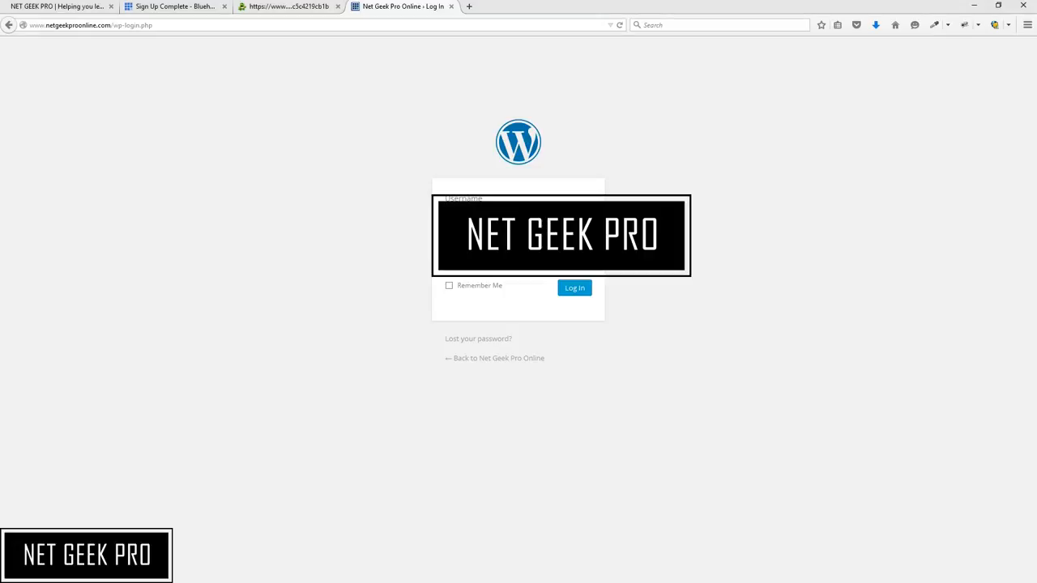
pyautogui.click(519, 260)
pyautogui.click(576, 290)
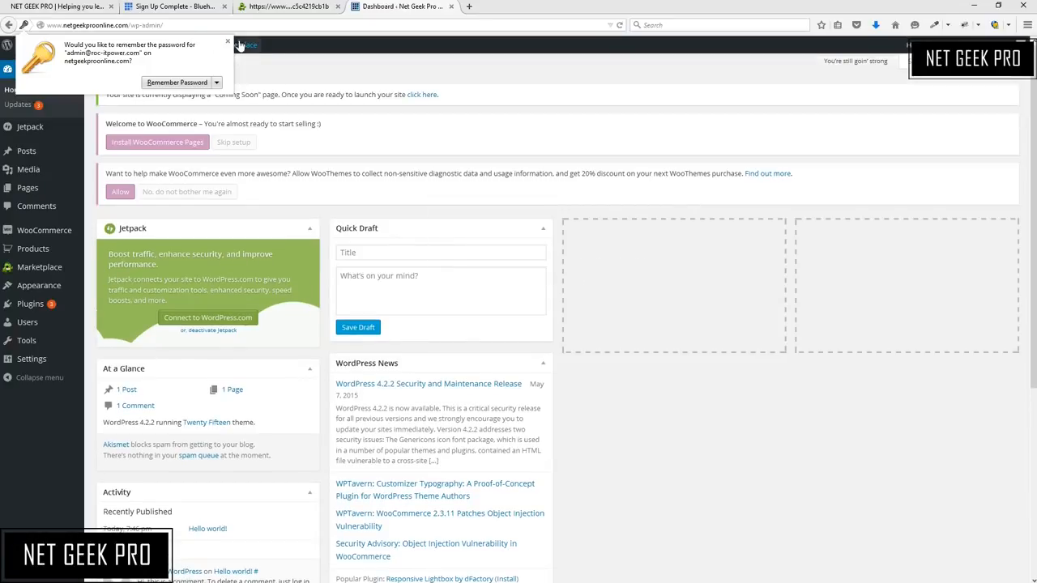
pyautogui.click(227, 41)
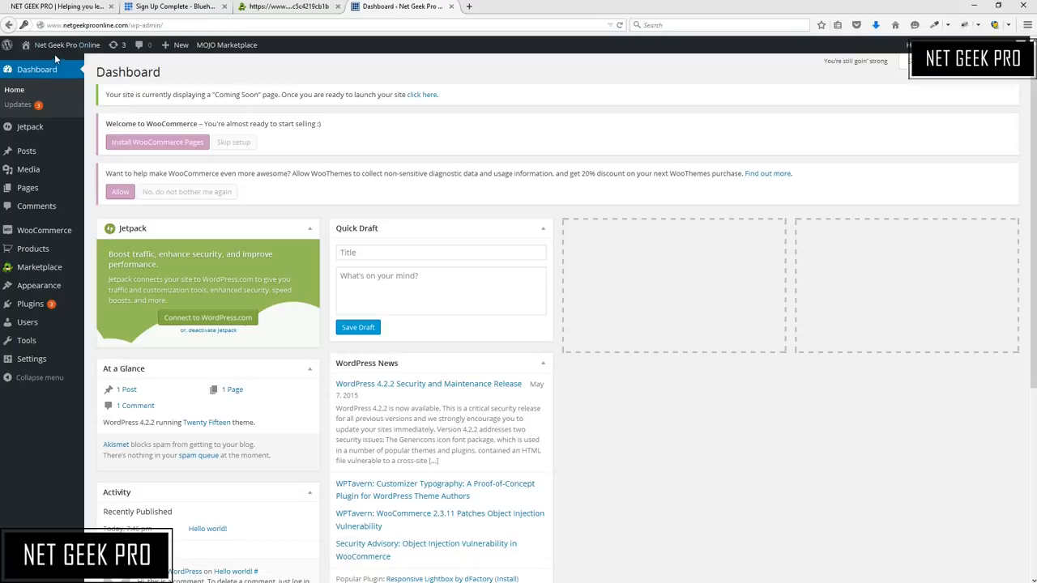
# Step: Visit the live Net Geek Pro Online site from the WordPress dashboard
pyautogui.moveTo(57, 50)
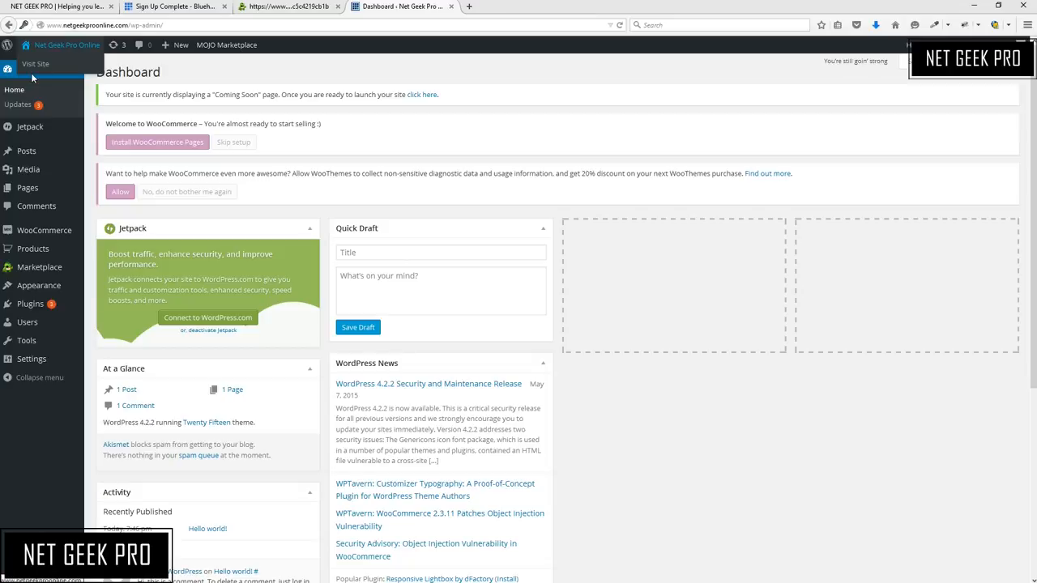
pyautogui.click(33, 70)
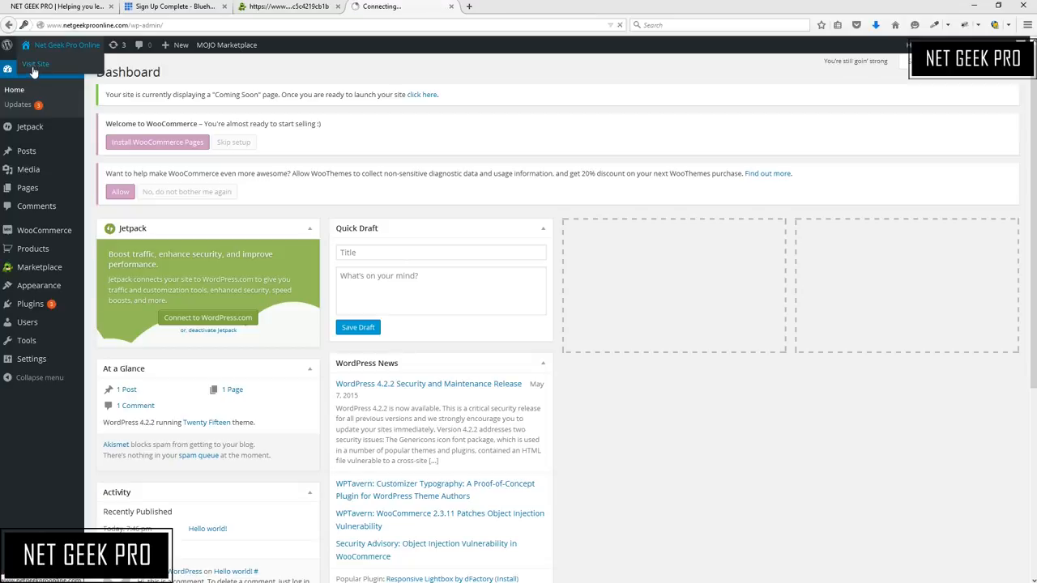